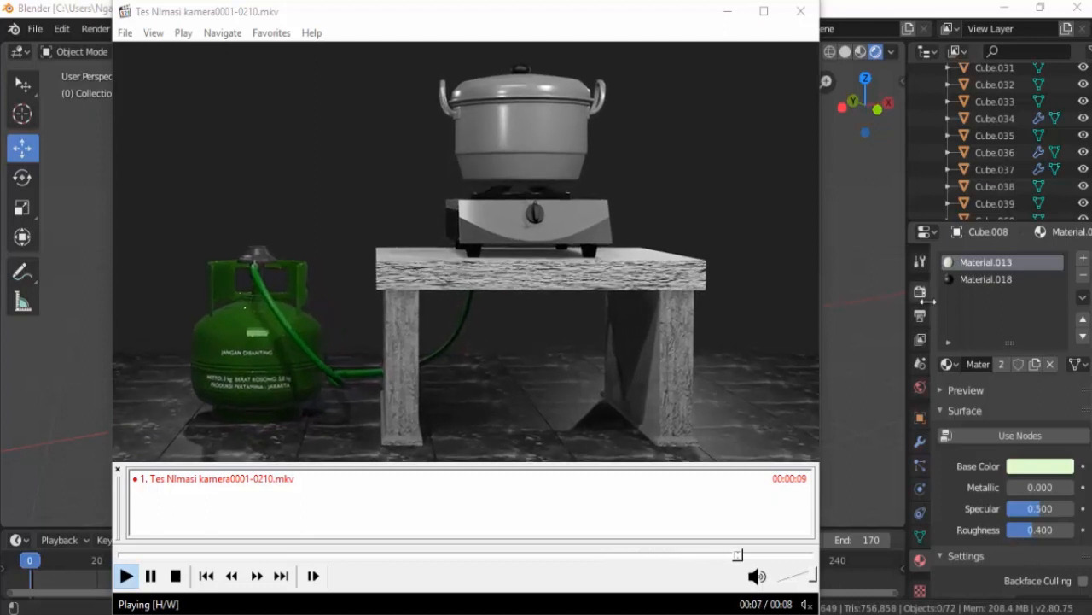
- Frame the whole bedroom in the 3D view, align the camera to that view, and select the camera
{"action": "left_click", "coordinate": [867, 280]}
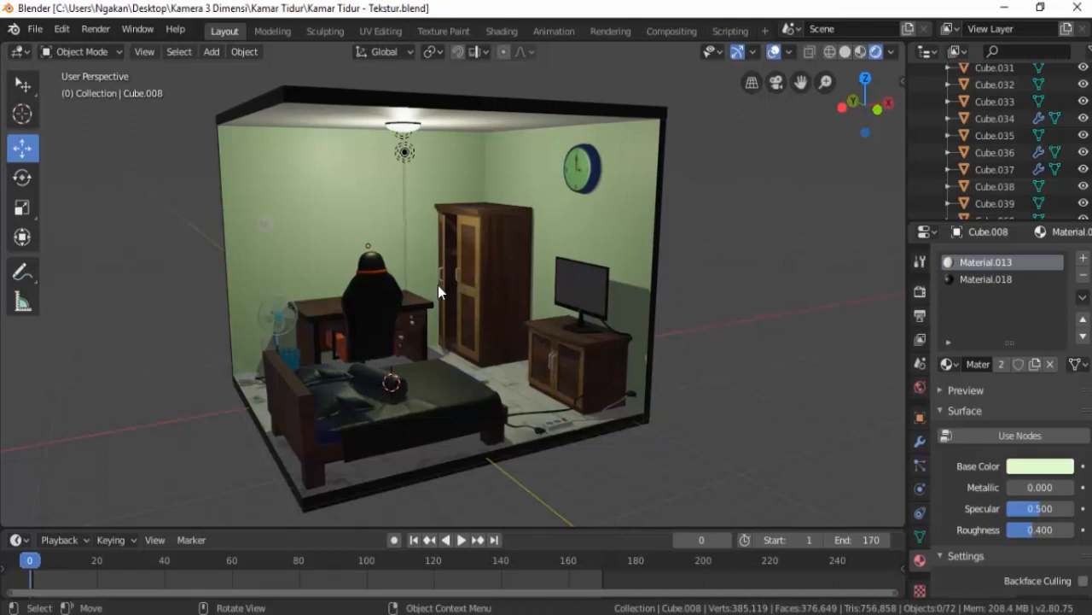
{"action": "middle_click_drag", "start_coordinate": [443, 285], "coordinate": [500, 292], "text": "shift"}
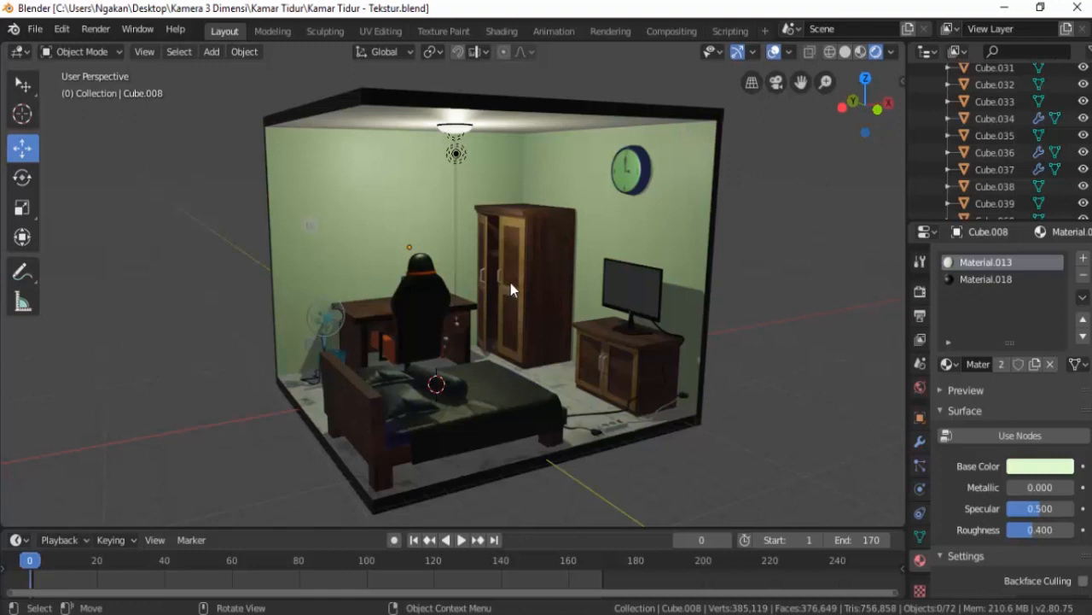
{"action": "key", "text": "ctrl+alt+KP_0"}
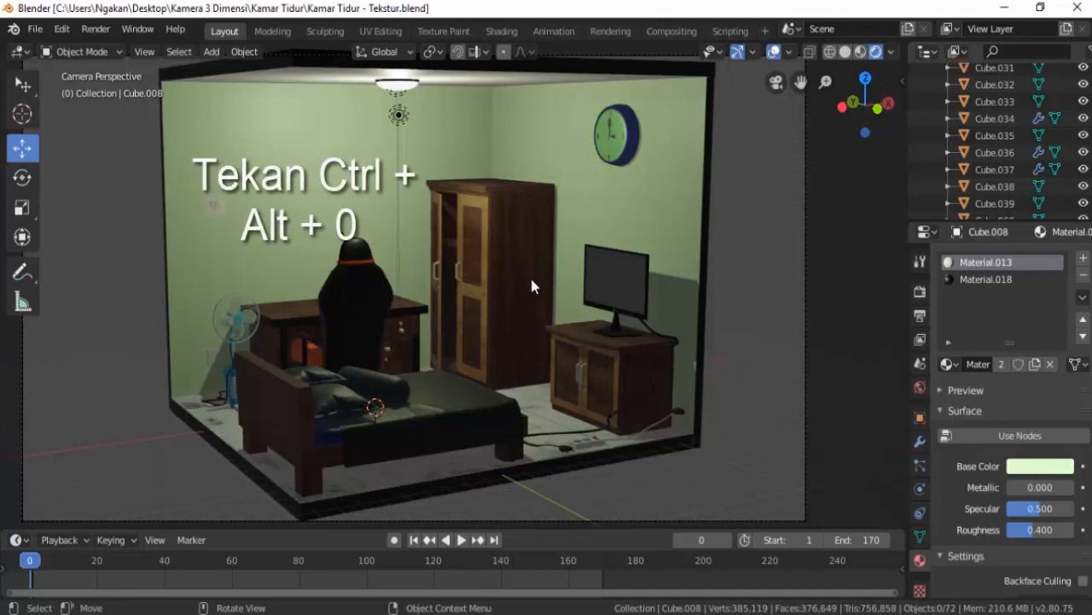
{"action": "scroll", "coordinate": [523, 282], "scroll_direction": "down", "scroll_amount": 3}
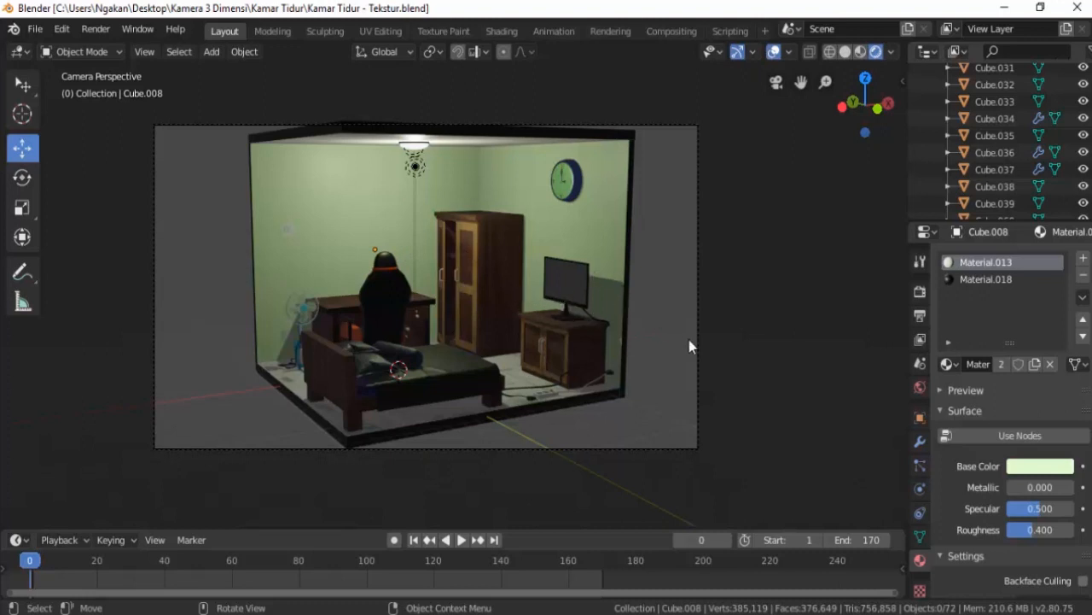
{"action": "left_click", "coordinate": [698, 363]}
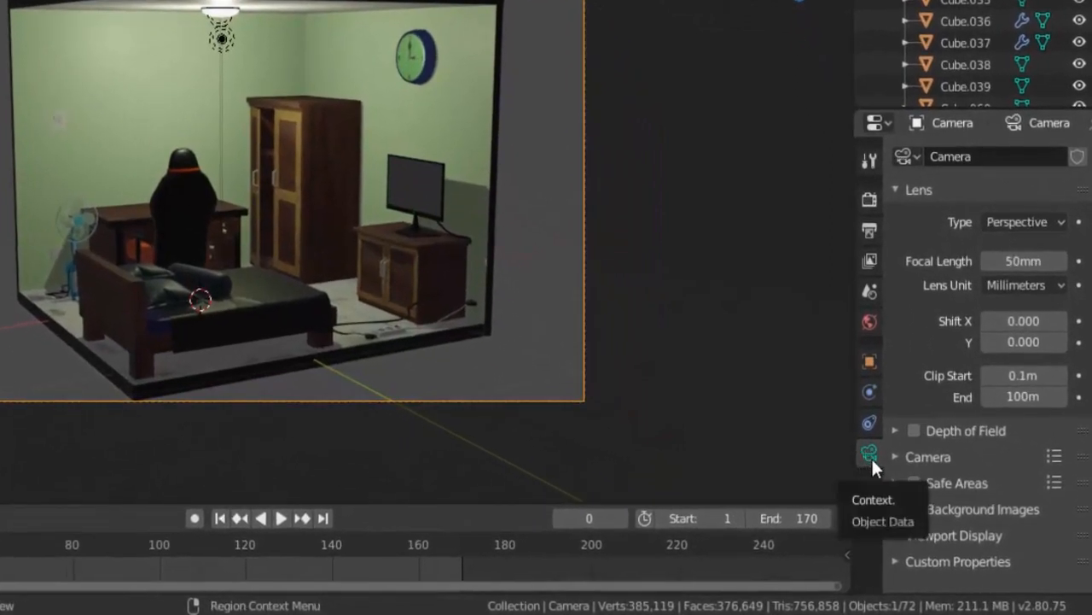
- Keep the camera's lens type as Perspective, set its focal length to 47mm, and expand its sensor settings
{"action": "left_click", "coordinate": [1002, 221]}
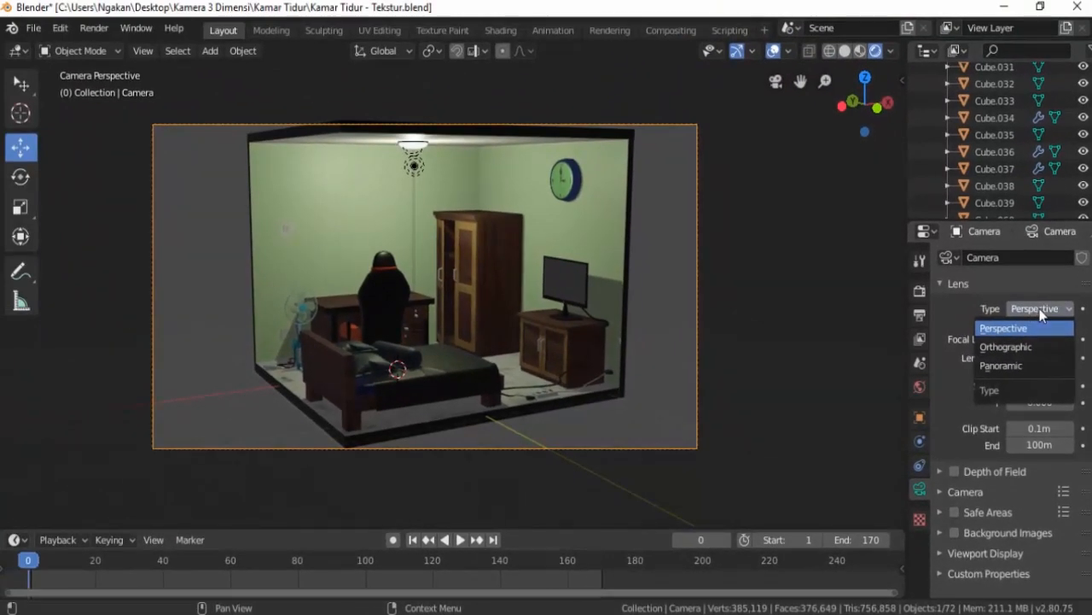
{"action": "left_click", "coordinate": [1040, 315]}
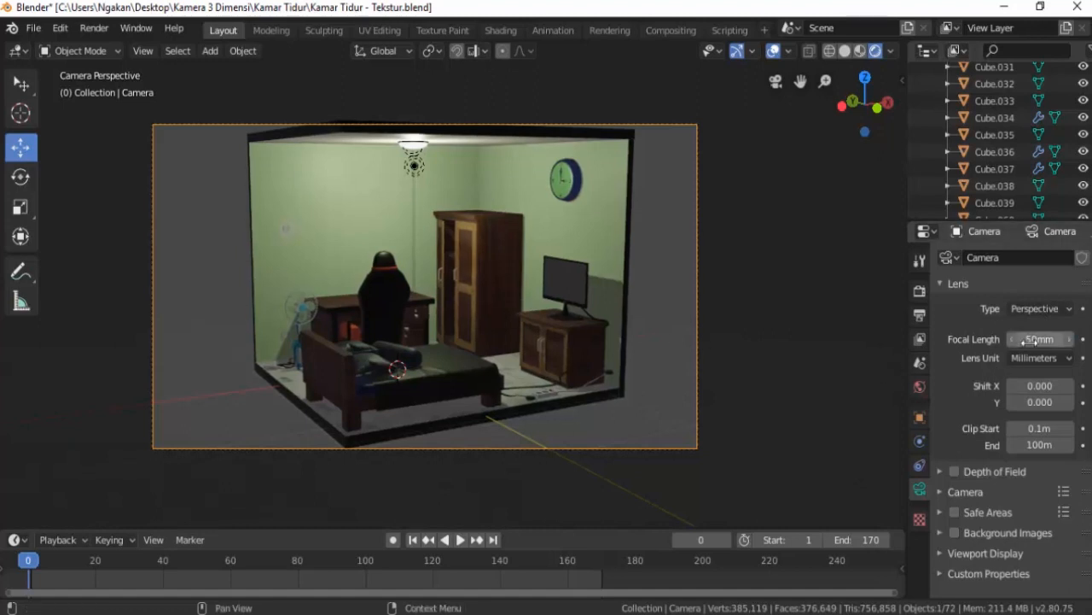
{"action": "left_click_drag", "start_coordinate": [1036, 339], "coordinate": [1016, 339]}
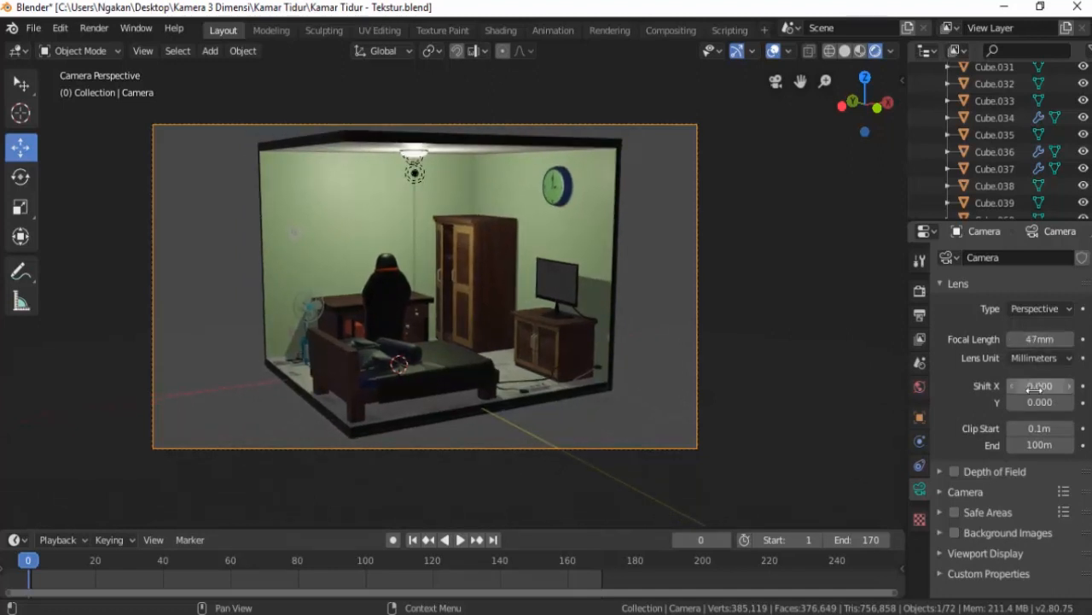
{"action": "left_click_drag", "start_coordinate": [1034, 386], "coordinate": [1039, 403]}
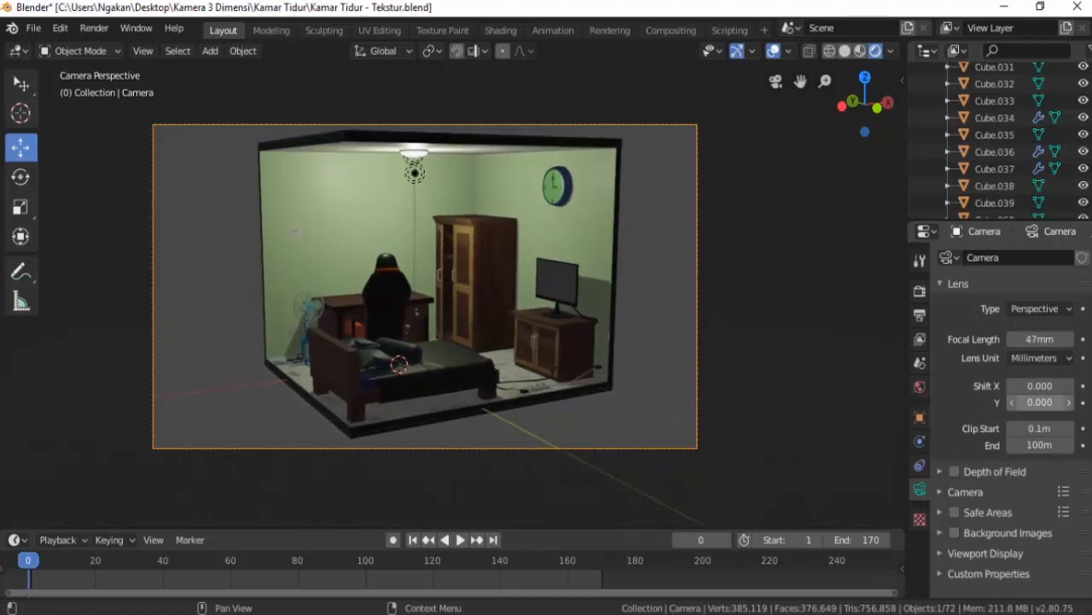
{"action": "left_click", "coordinate": [945, 493]}
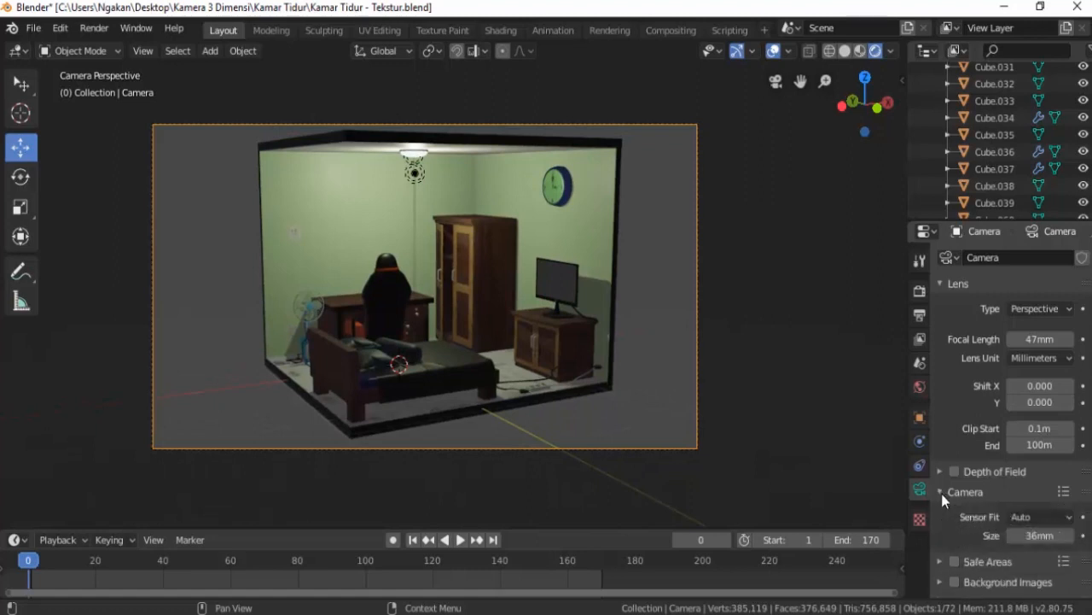
{"action": "mouse_move", "coordinate": [1036, 535]}
{"action": "left_mouse_down"}
{"action": "mouse_move", "coordinate": [1048, 535]}
{"action": "mouse_move", "coordinate": [1033, 535]}
{"action": "left_mouse_up"}
- Try the Orthographic lens type, increasing the orthographic scale and setting Shift X to 0.060
{"action": "left_click", "coordinate": [1019, 311]}
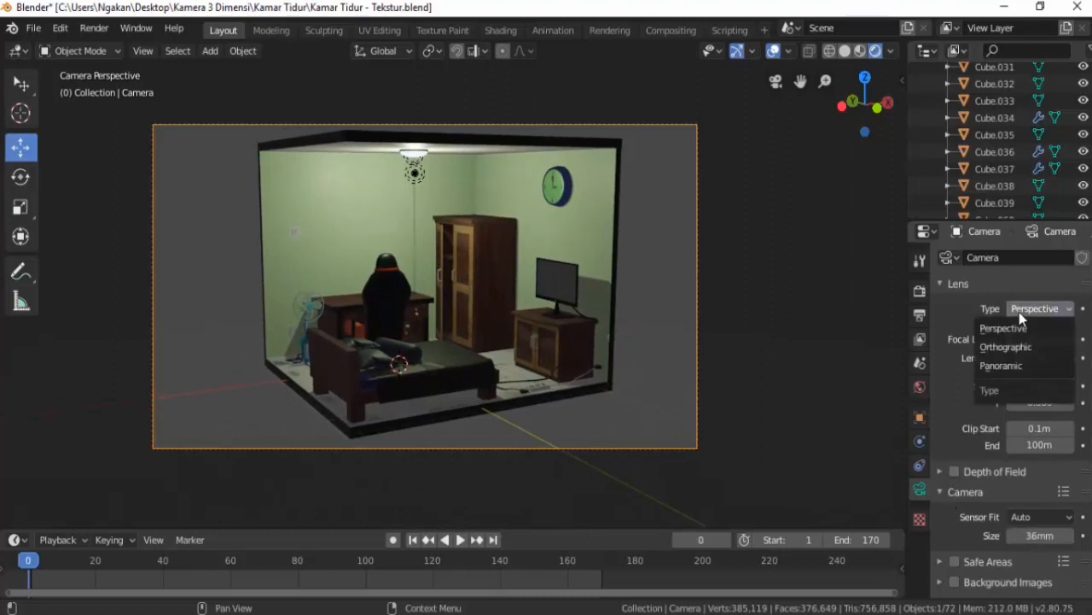
{"action": "left_click", "coordinate": [1018, 348]}
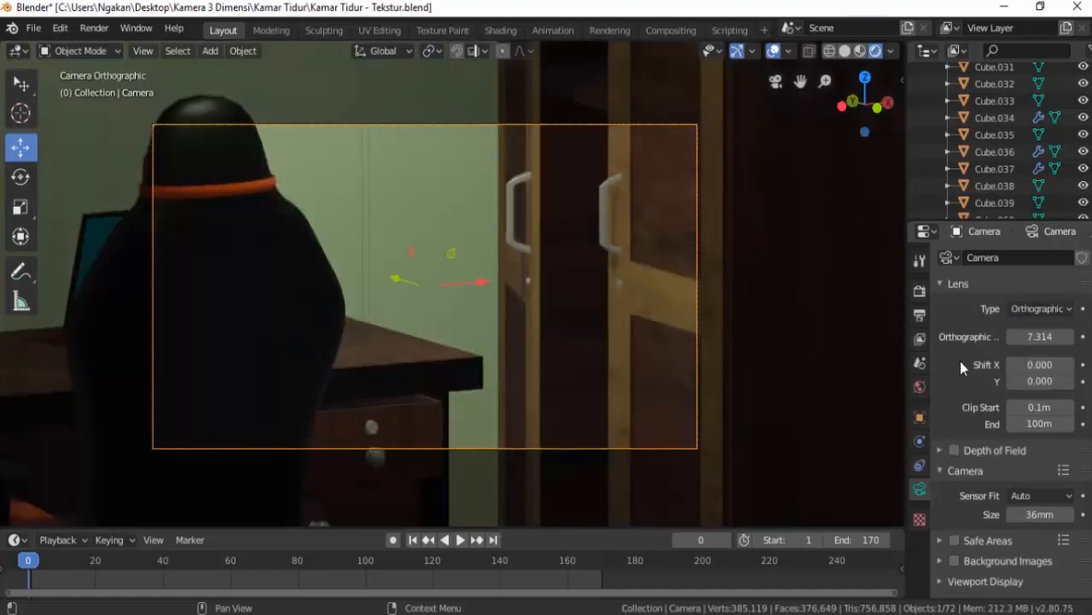
{"action": "scroll", "coordinate": [522, 345], "scroll_direction": "down", "scroll_amount": 6}
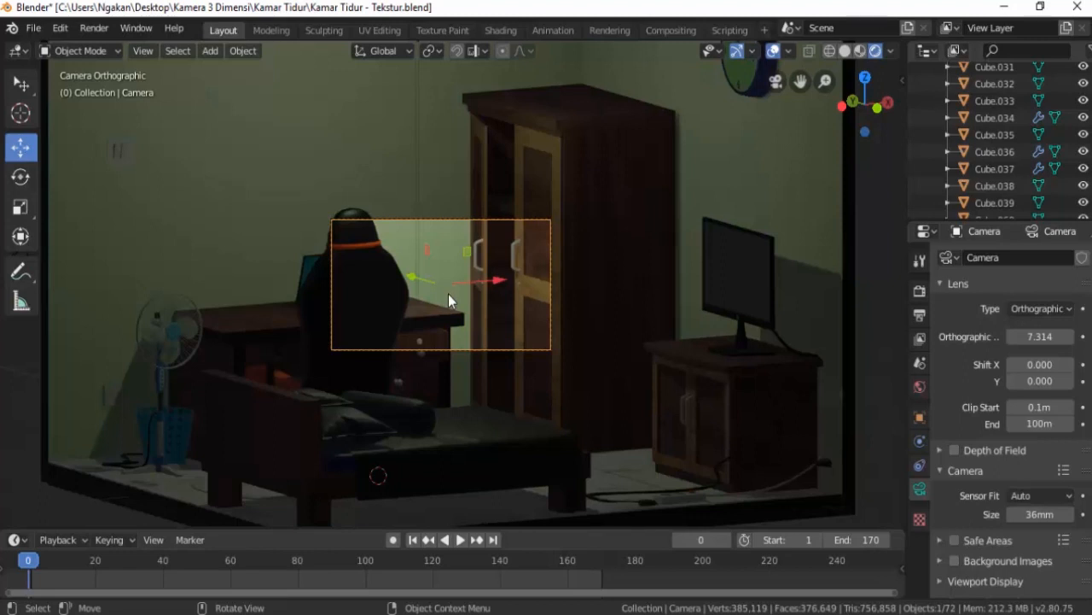
{"action": "scroll", "coordinate": [448, 256], "scroll_direction": "up", "scroll_amount": 3}
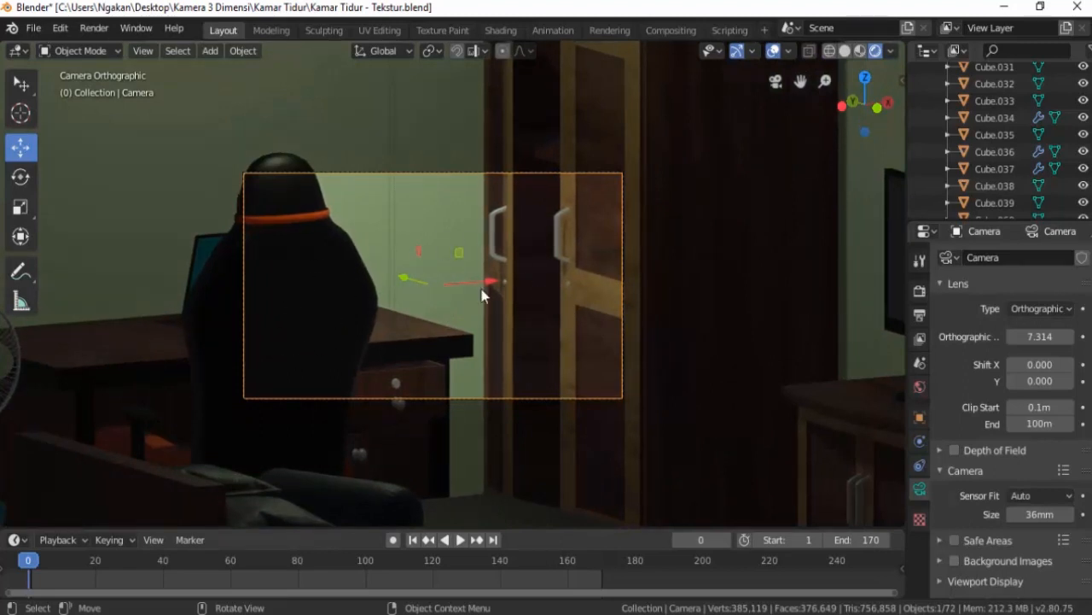
{"action": "scroll", "coordinate": [513, 328], "scroll_direction": "down", "scroll_amount": 3}
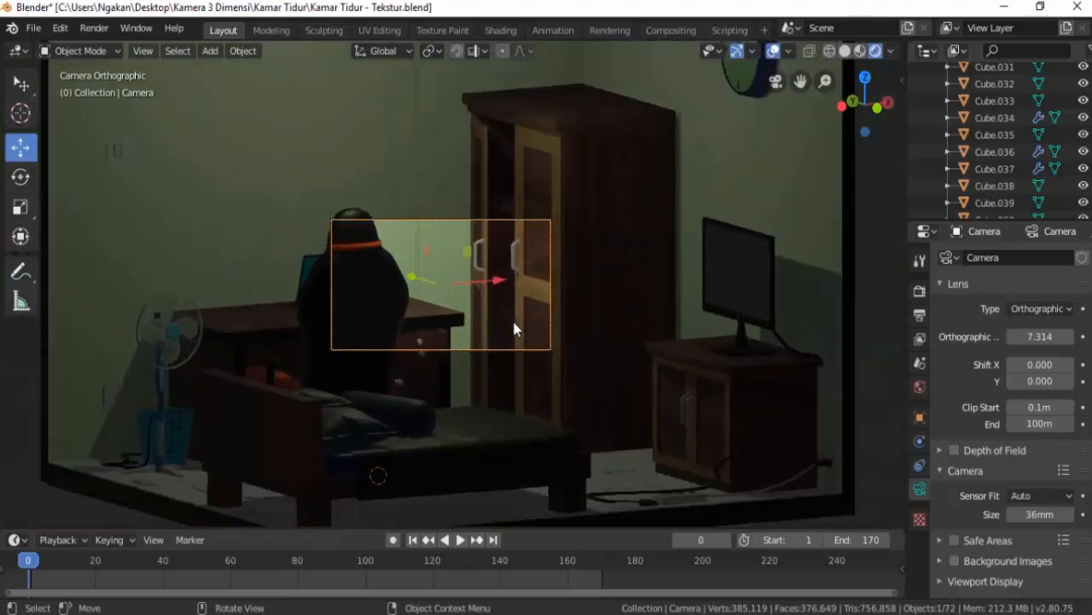
{"action": "left_click_drag", "start_coordinate": [1037, 336], "coordinate": [1054, 366]}
- Change the camera's lens type to Panoramic and switch the render engine to Cycles to preview the panorama
{"action": "left_click", "coordinate": [1021, 308]}
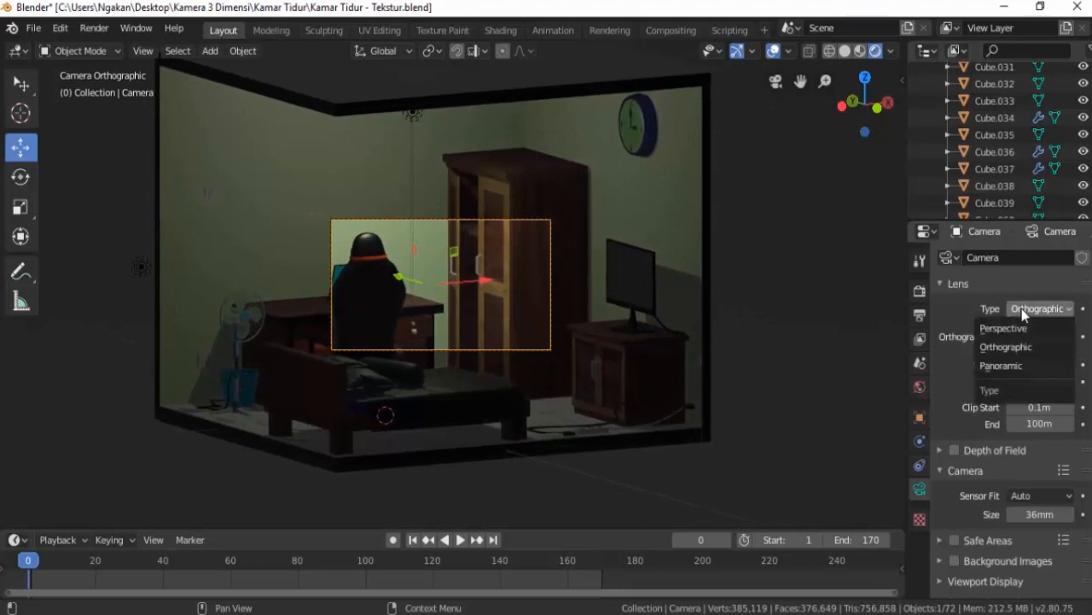
{"action": "left_click", "coordinate": [1013, 366]}
{"action": "scroll", "coordinate": [385, 256], "scroll_direction": "up", "scroll_amount": 5}
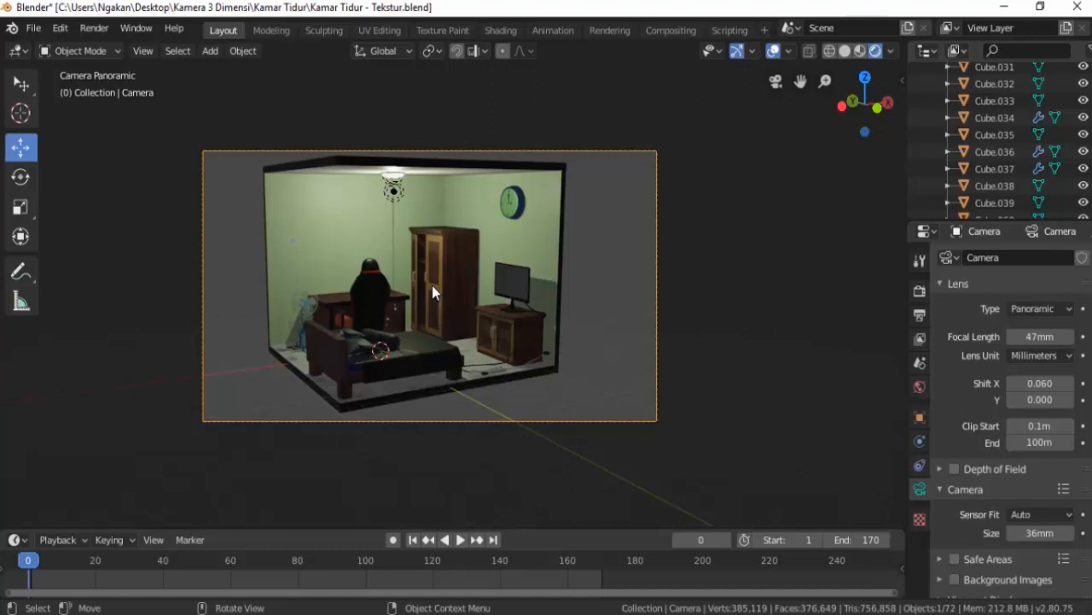
{"action": "left_click", "coordinate": [919, 292]}
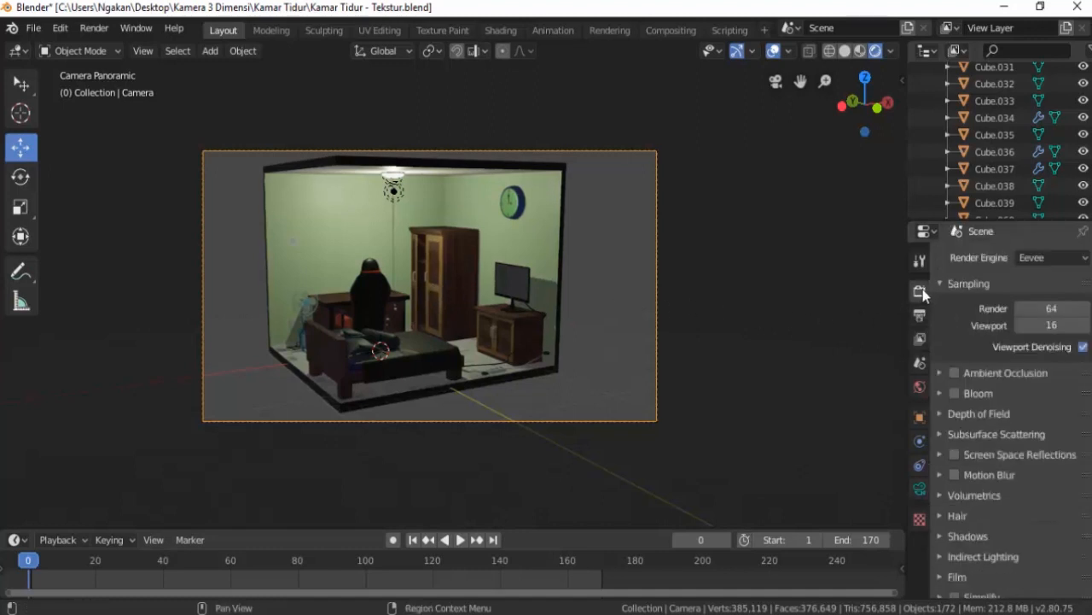
{"action": "left_click", "coordinate": [1033, 257]}
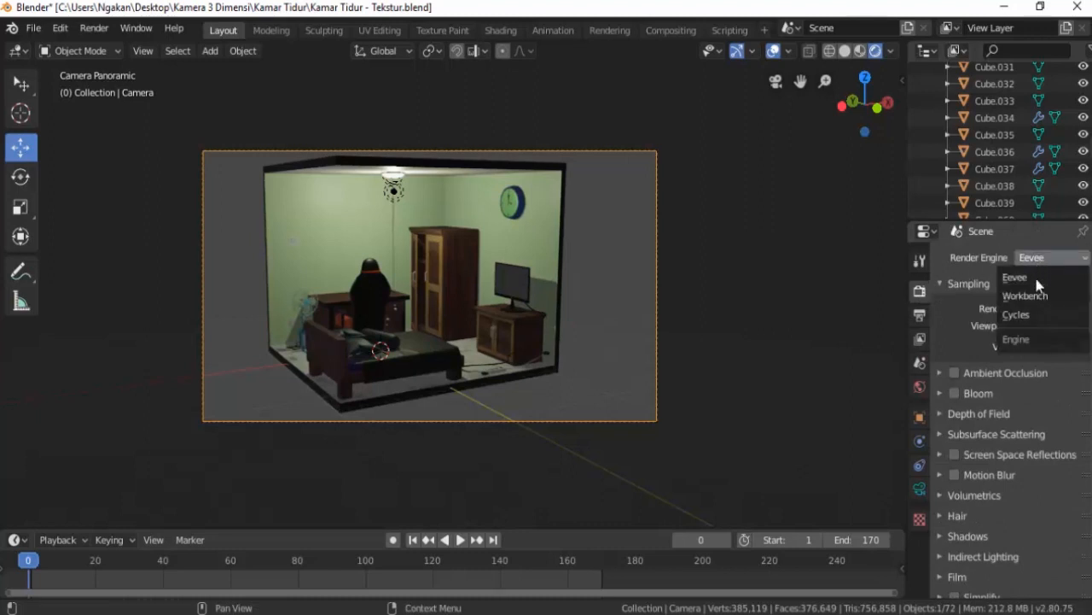
{"action": "left_click", "coordinate": [1029, 315]}
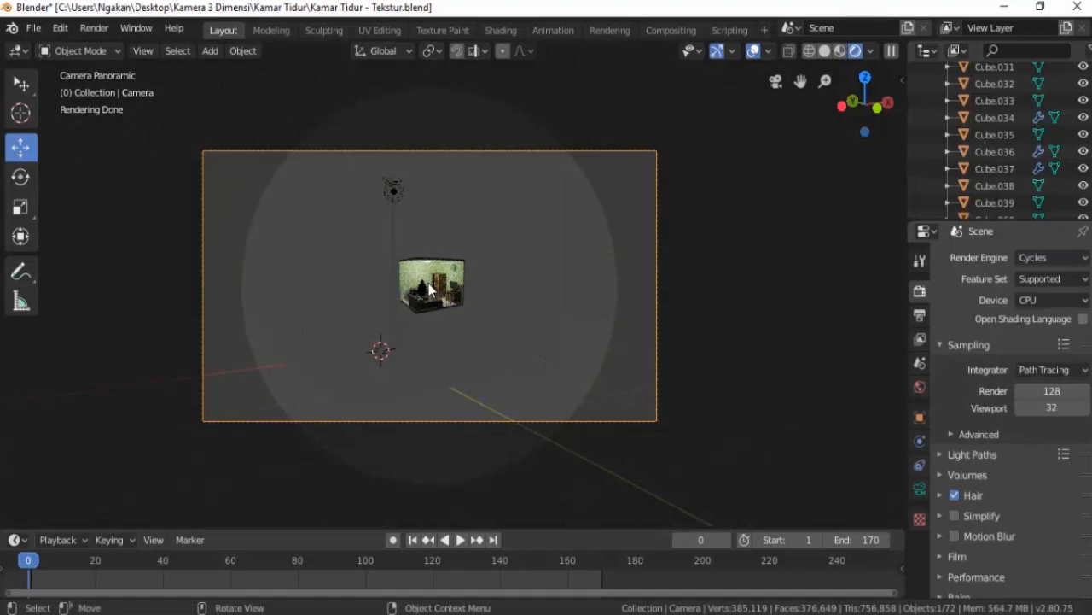
{"action": "scroll", "coordinate": [431, 291], "scroll_direction": "up", "scroll_amount": 5}
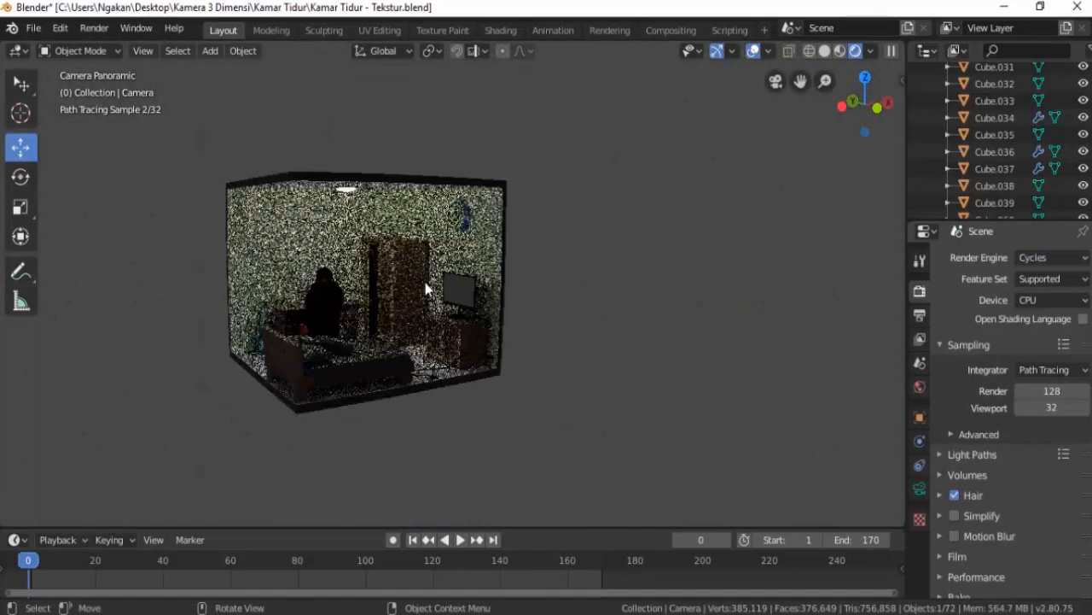
{"action": "scroll", "coordinate": [419, 308], "scroll_direction": "down", "scroll_amount": 5}
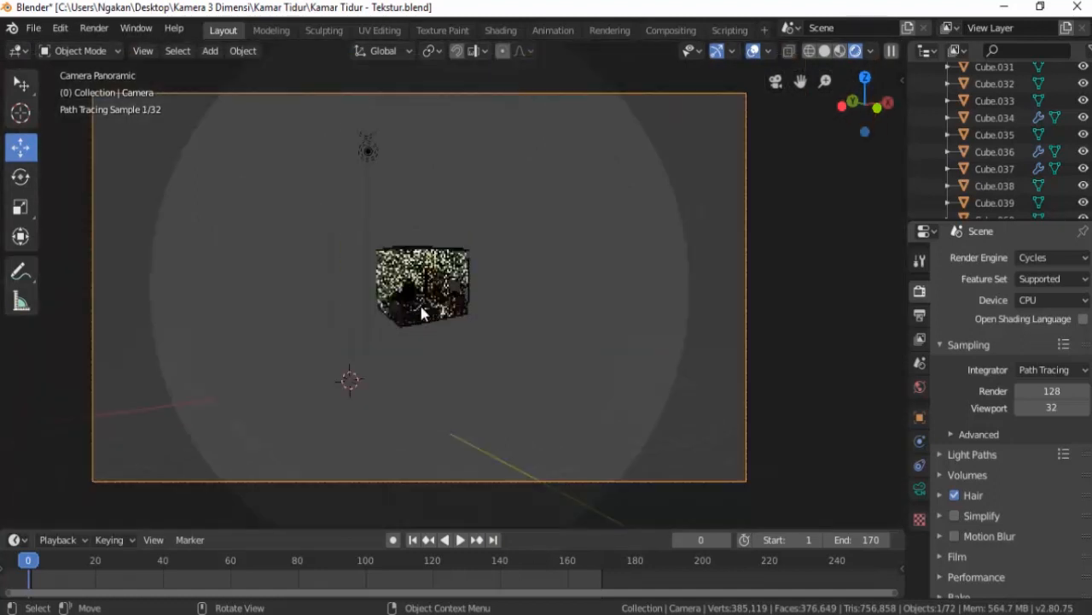
- Try the Equirectangular panorama type on the camera, and set it to Fisheye Equidistant instead
{"action": "left_click", "coordinate": [921, 489]}
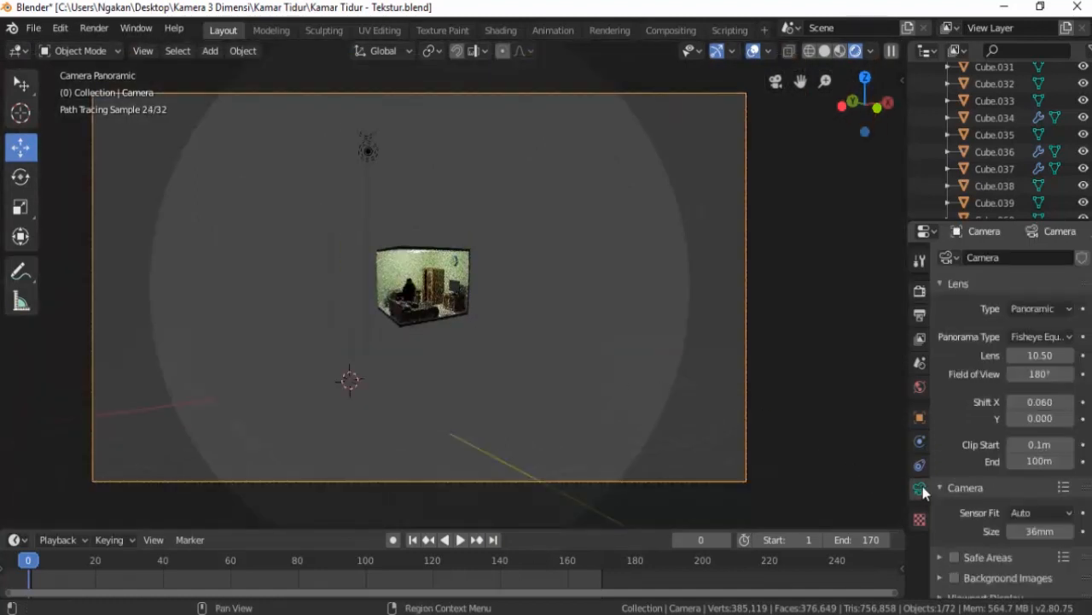
{"action": "left_click", "coordinate": [1027, 338]}
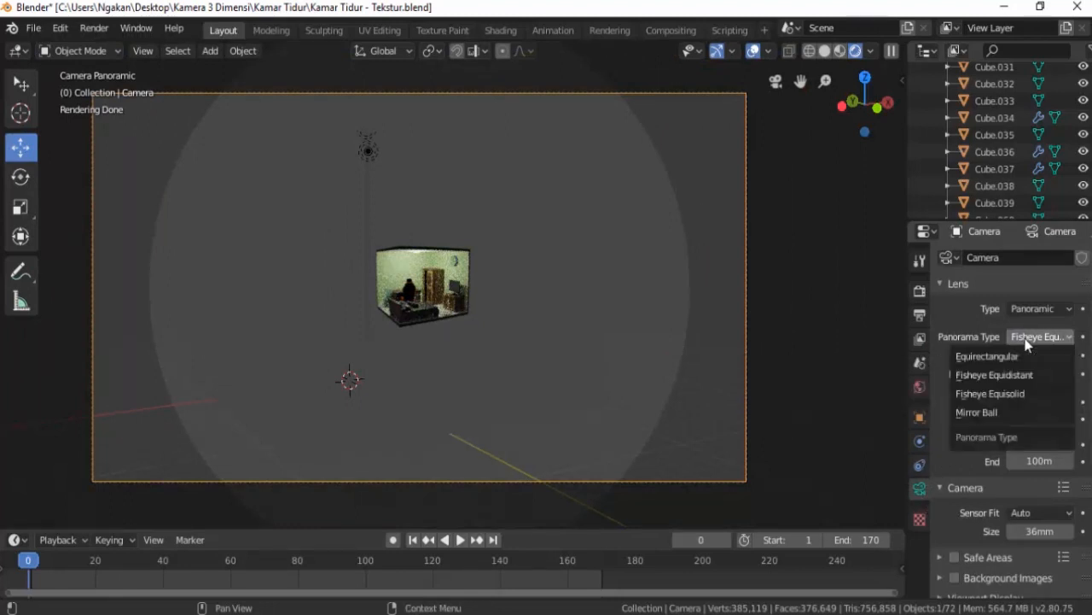
{"action": "left_click", "coordinate": [1014, 358]}
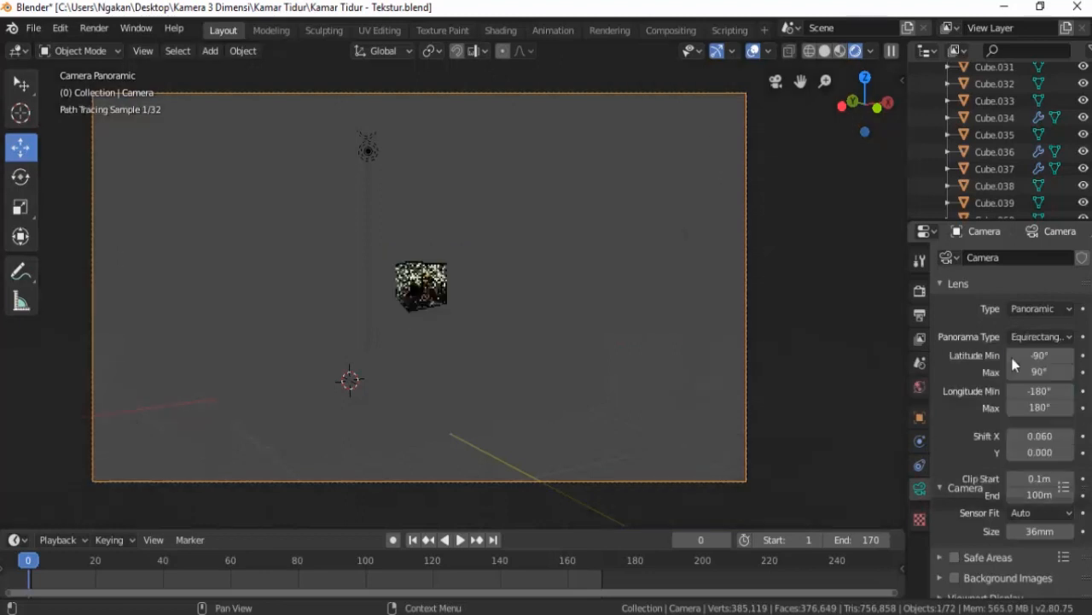
{"action": "left_click", "coordinate": [1037, 338]}
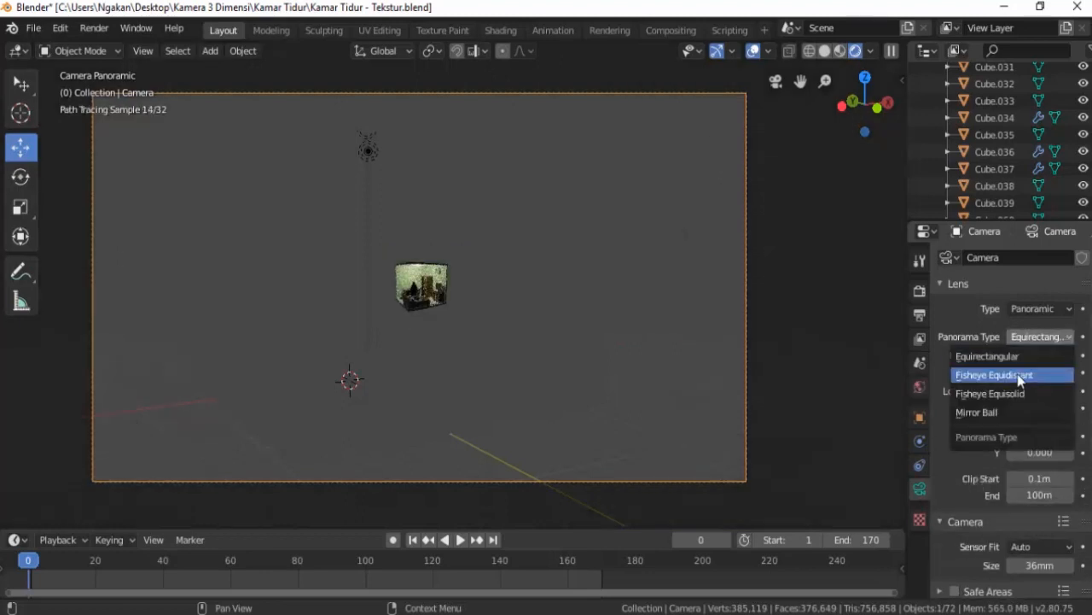
{"action": "left_click", "coordinate": [1016, 375]}
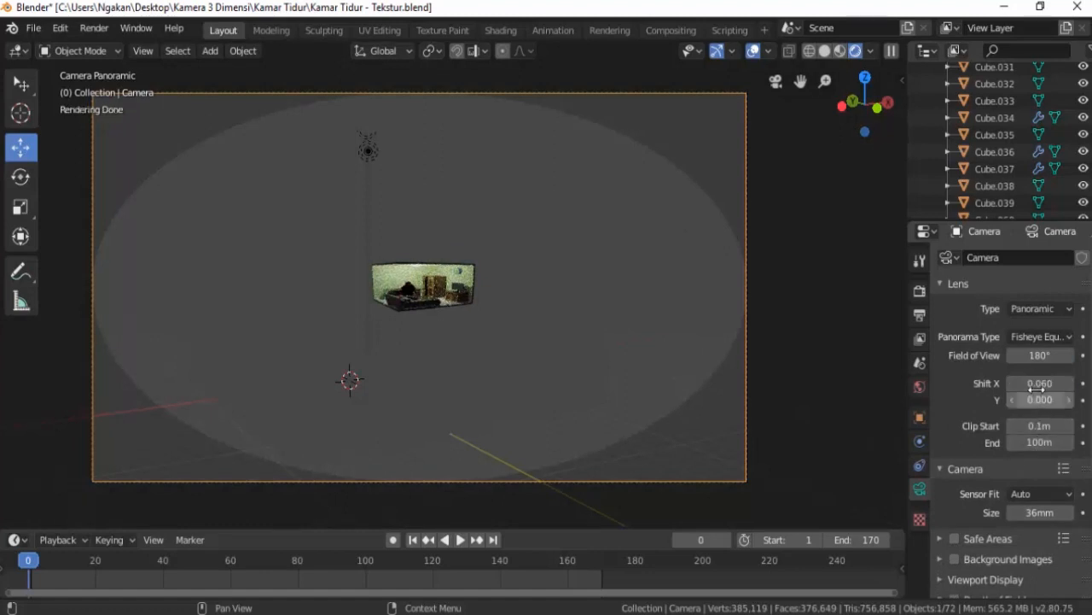
- Set the camera's Shift X to 0.110 and sensor size to 23mm, and expand its Depth of Field settings
{"action": "left_click_drag", "start_coordinate": [1037, 384], "coordinate": [1019, 410]}
{"action": "scroll", "coordinate": [965, 512], "scroll_direction": "down", "scroll_amount": 3}
{"action": "scroll", "coordinate": [417, 275], "scroll_direction": "up", "scroll_amount": 3}
{"action": "scroll", "coordinate": [427, 283], "scroll_direction": "down", "scroll_amount": 3}
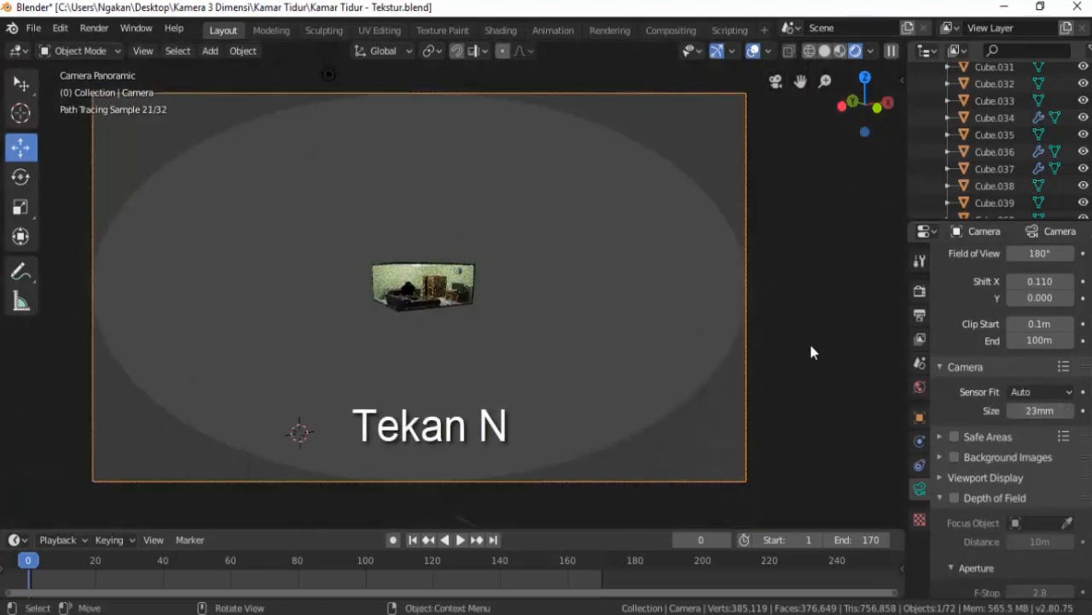
- Lock the camera to the view, move it closer into the bedroom, and unlock it
{"action": "key", "text": "n"}
{"action": "scroll", "coordinate": [424, 289], "scroll_direction": "up", "scroll_amount": 5}
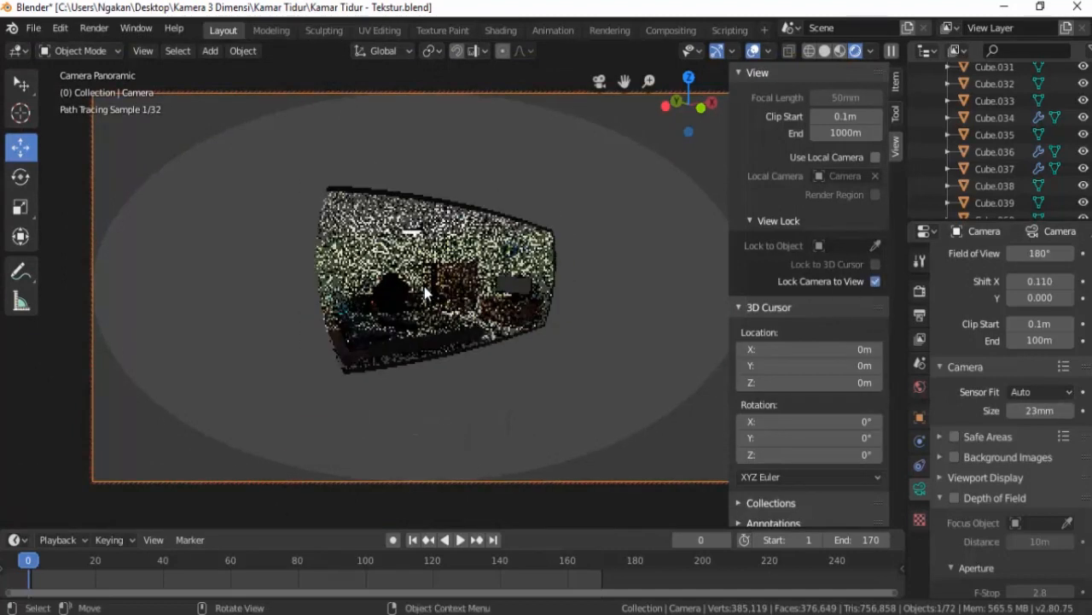
{"action": "scroll", "coordinate": [424, 286], "scroll_direction": "up", "scroll_amount": 3}
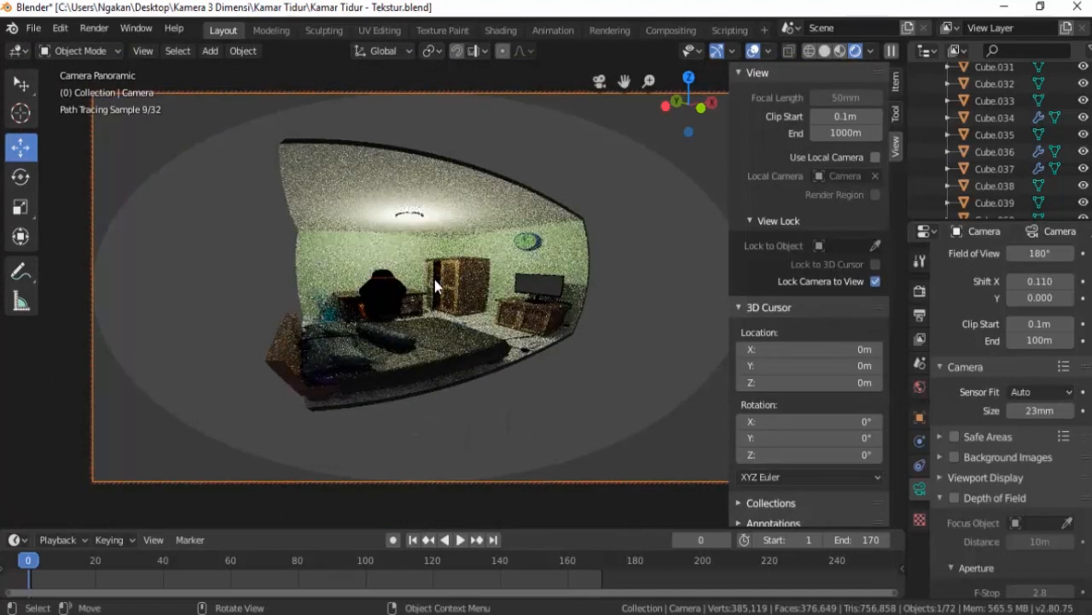
{"action": "left_click", "coordinate": [875, 283]}
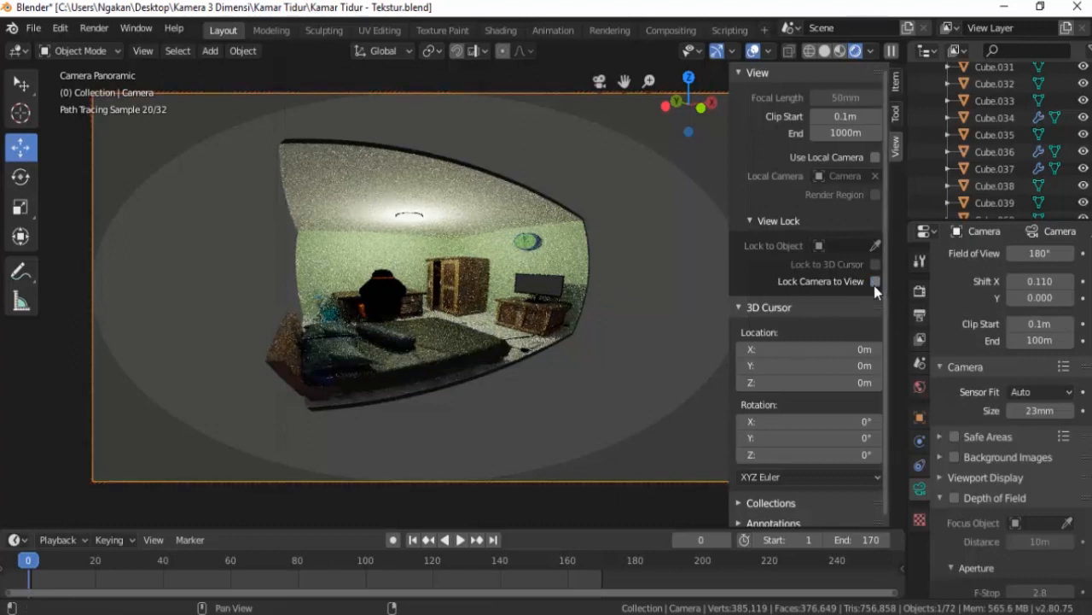
{"action": "key", "text": "n"}
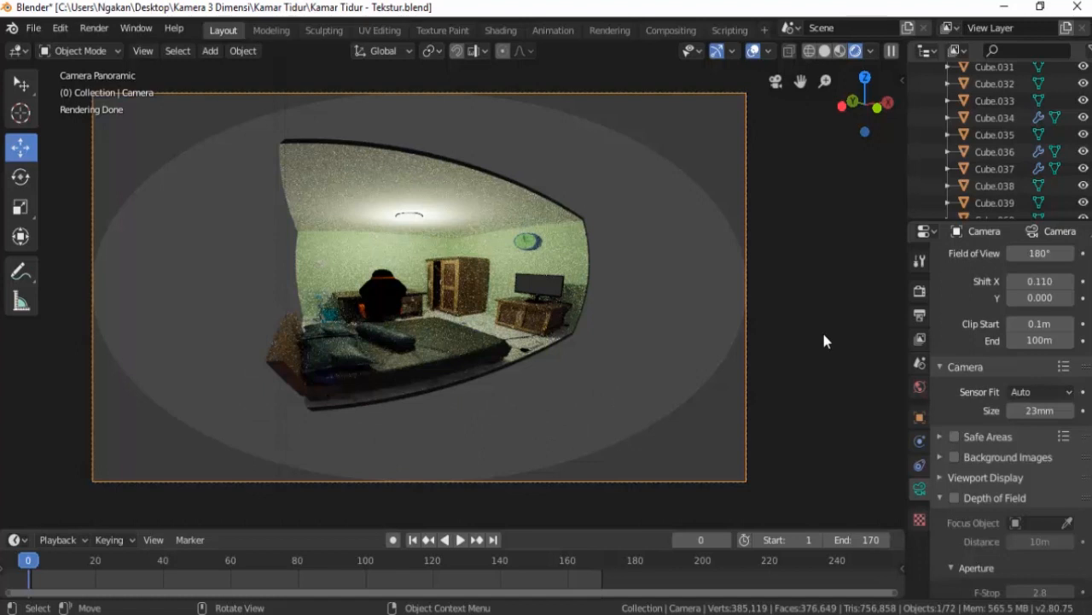
- Lock the camera to the view again, orbit it around the room to look from behind the bed's headboard, and unlock it
{"action": "key", "text": "n"}
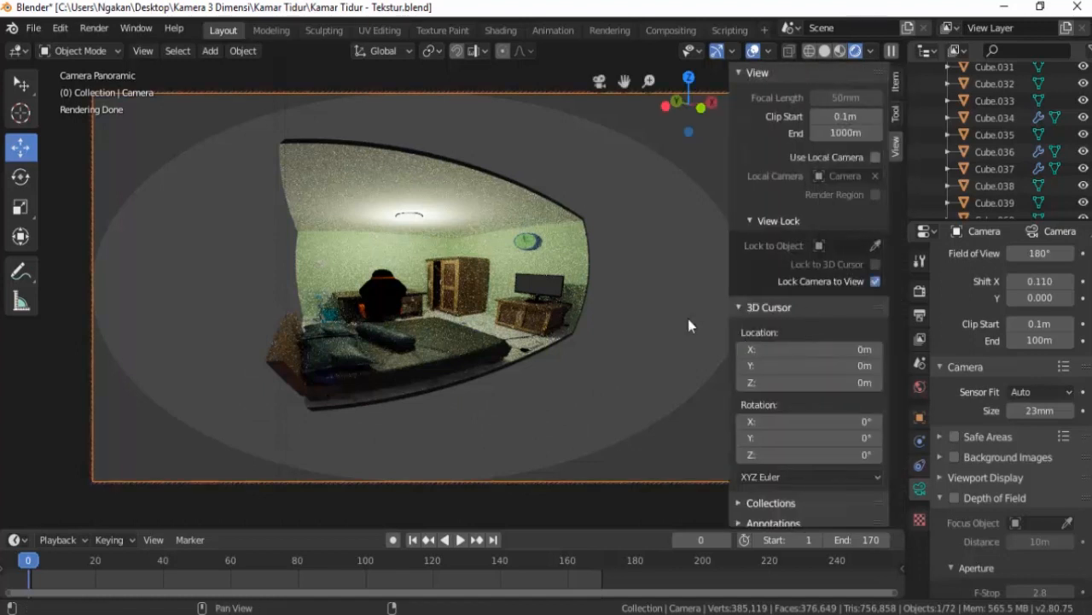
{"action": "mouse_move", "coordinate": [359, 330]}
{"action": "middle_mouse_down"}
{"action": "mouse_move", "coordinate": [478, 315]}
{"action": "mouse_move", "coordinate": [490, 329]}
{"action": "middle_mouse_up"}
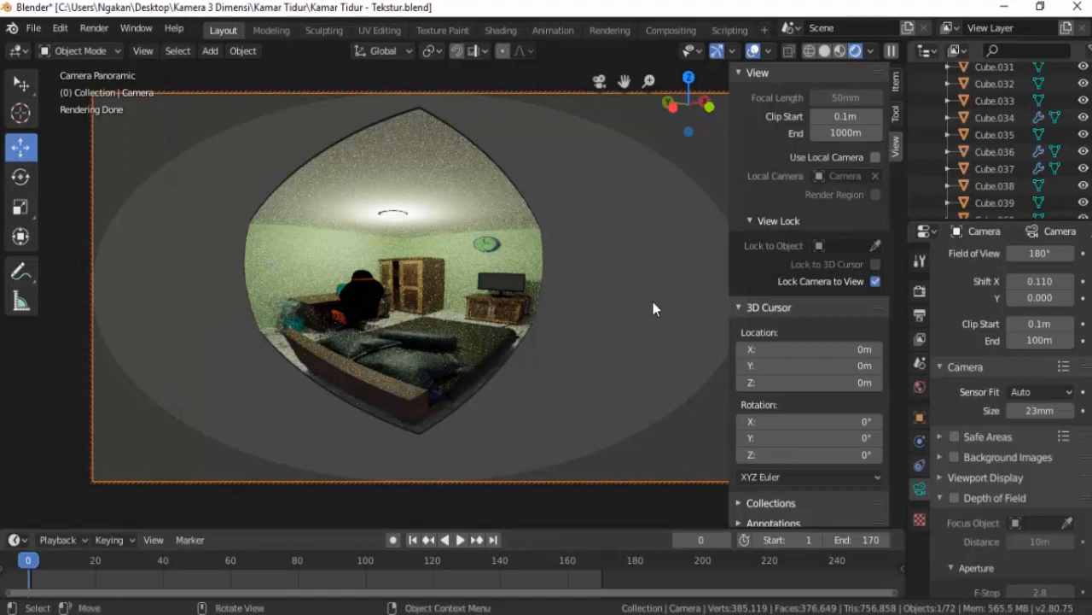
{"action": "left_click", "coordinate": [875, 282]}
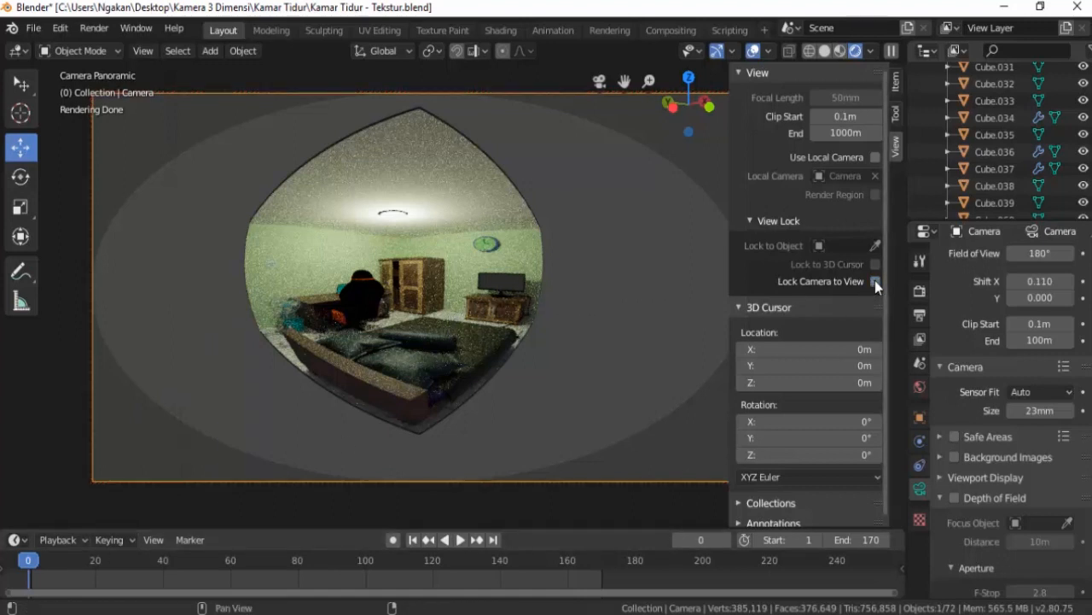
- Switch to the other Blender window with Tabung Gas Dan Kompor.blend and look over the stove and gas cylinder scene
{"action": "key", "text": "n"}
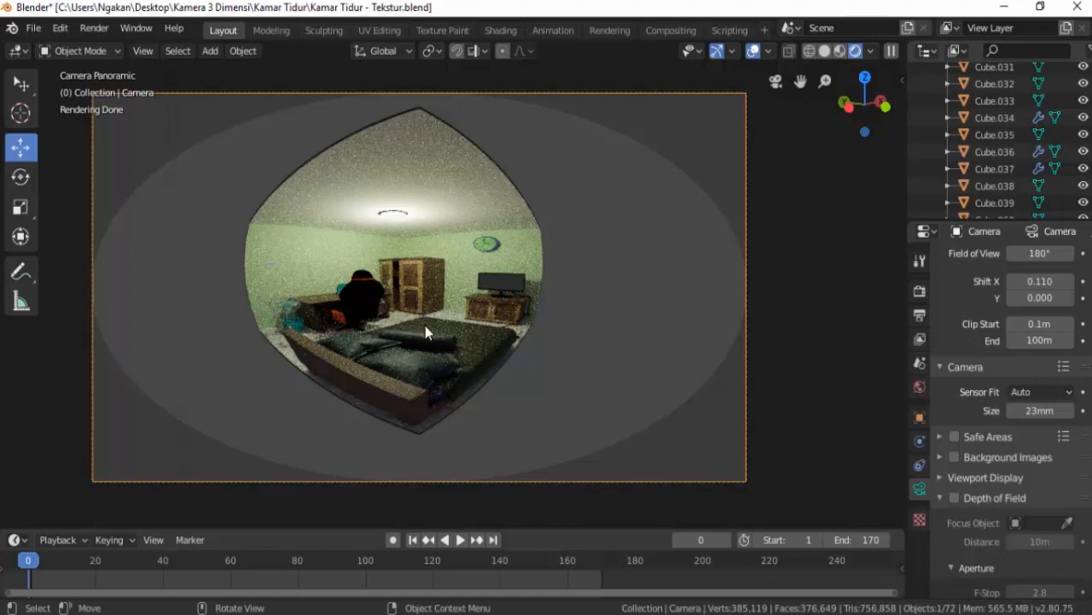
{"action": "left_click", "coordinate": [338, 607]}
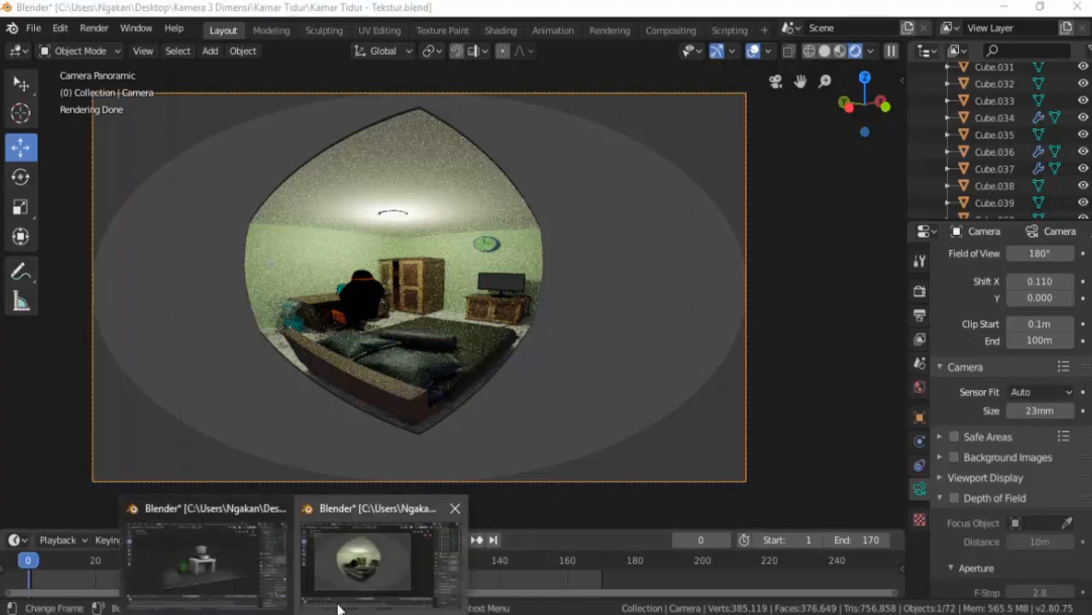
{"action": "left_click", "coordinate": [224, 563]}
{"action": "middle_click_drag", "start_coordinate": [435, 357], "coordinate": [506, 339]}
{"action": "scroll", "coordinate": [564, 198], "scroll_direction": "up", "scroll_amount": 2}
{"action": "scroll", "coordinate": [580, 189], "scroll_direction": "down", "scroll_amount": 4}
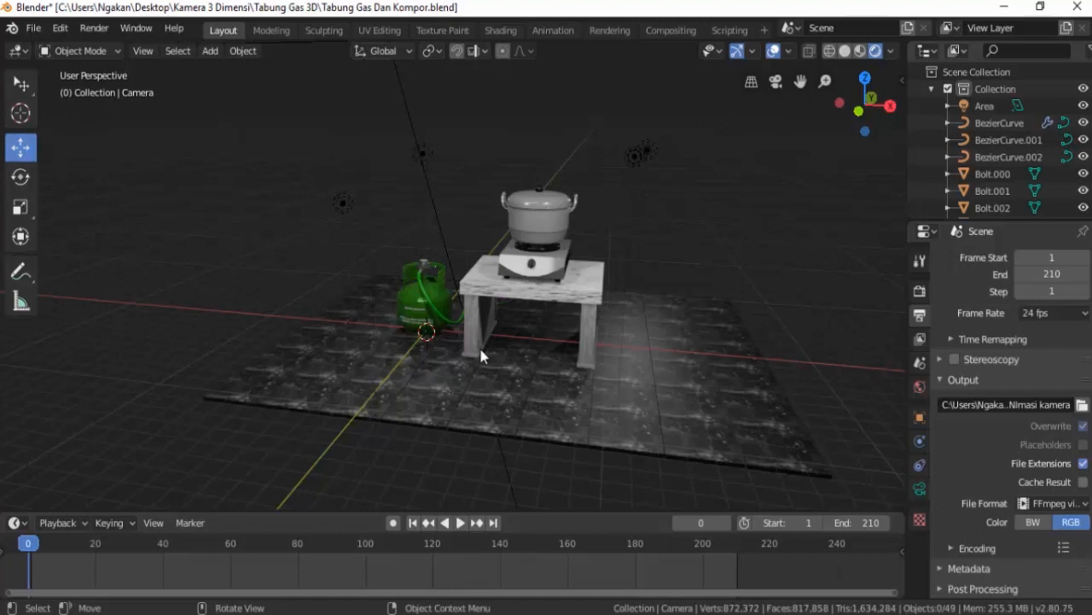
{"action": "middle_click_drag", "start_coordinate": [510, 385], "coordinate": [491, 361]}
{"action": "scroll", "coordinate": [496, 369], "scroll_direction": "up", "scroll_amount": 1}
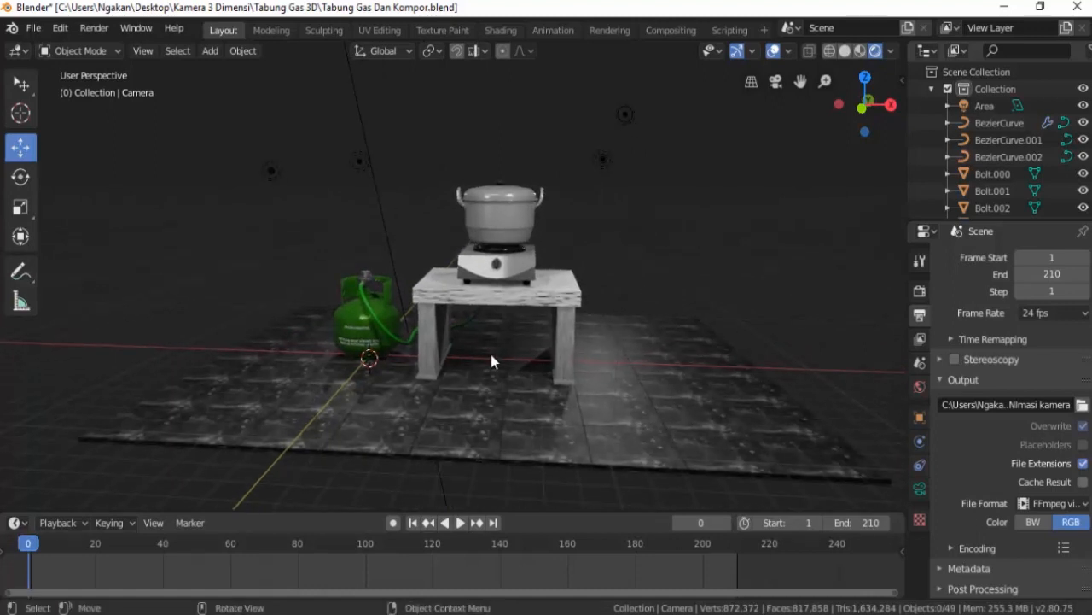
- Look through the camera, lock it to the view, move it slightly closer to the stove, and unlock it
{"action": "key", "text": "KP_0"}
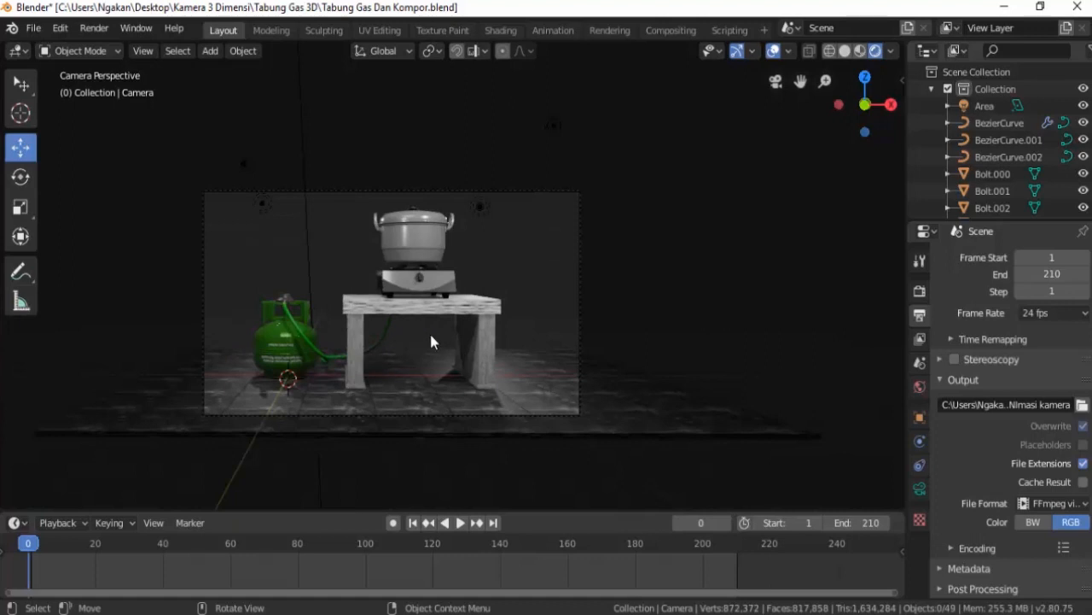
{"action": "key", "text": "n"}
{"action": "left_click", "coordinate": [874, 281]}
{"action": "scroll", "coordinate": [418, 339], "scroll_direction": "up", "scroll_amount": 1}
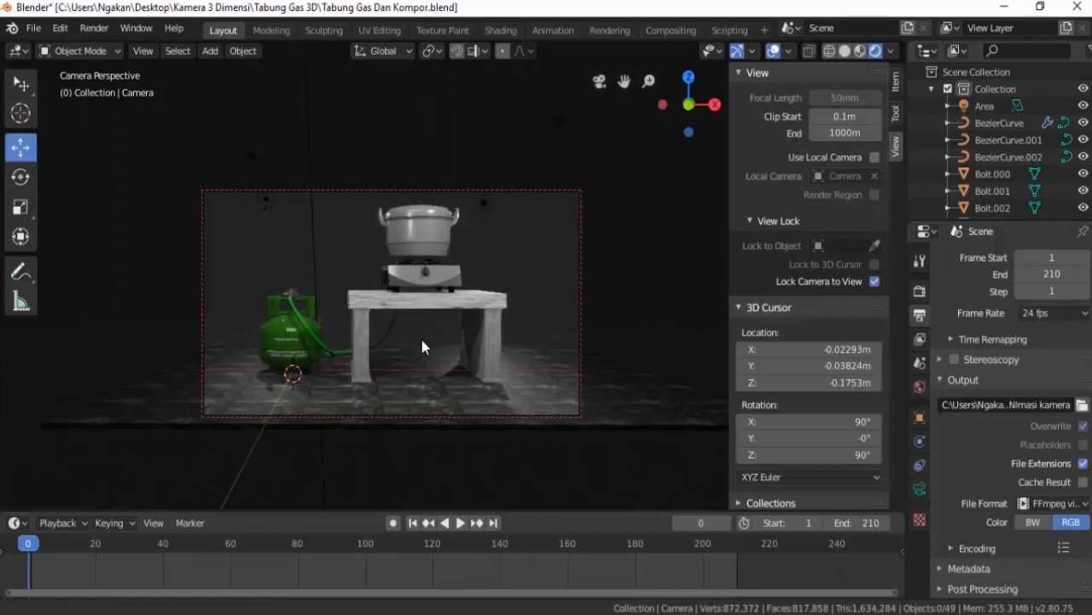
{"action": "scroll", "coordinate": [417, 341], "scroll_direction": "up", "scroll_amount": 1}
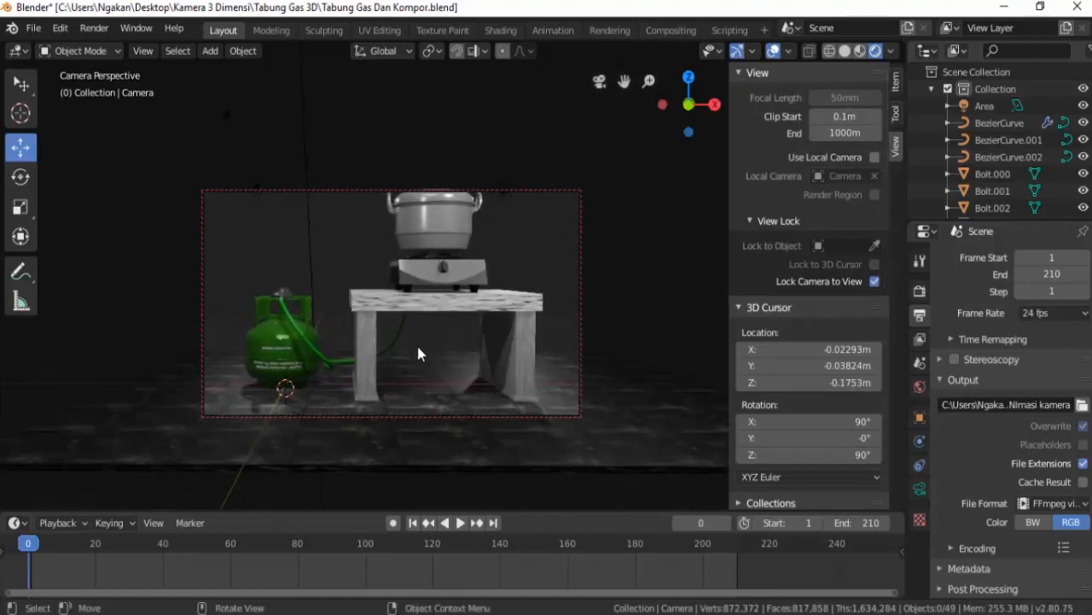
{"action": "scroll", "coordinate": [418, 347], "scroll_direction": "down", "scroll_amount": 1}
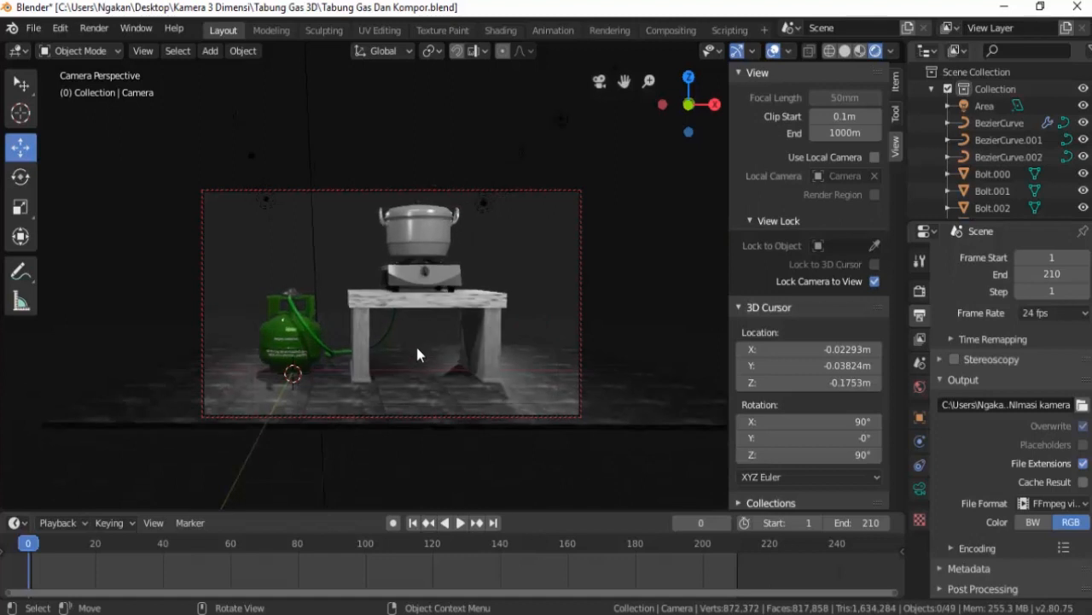
{"action": "left_click", "coordinate": [876, 284]}
{"action": "key", "text": "n"}
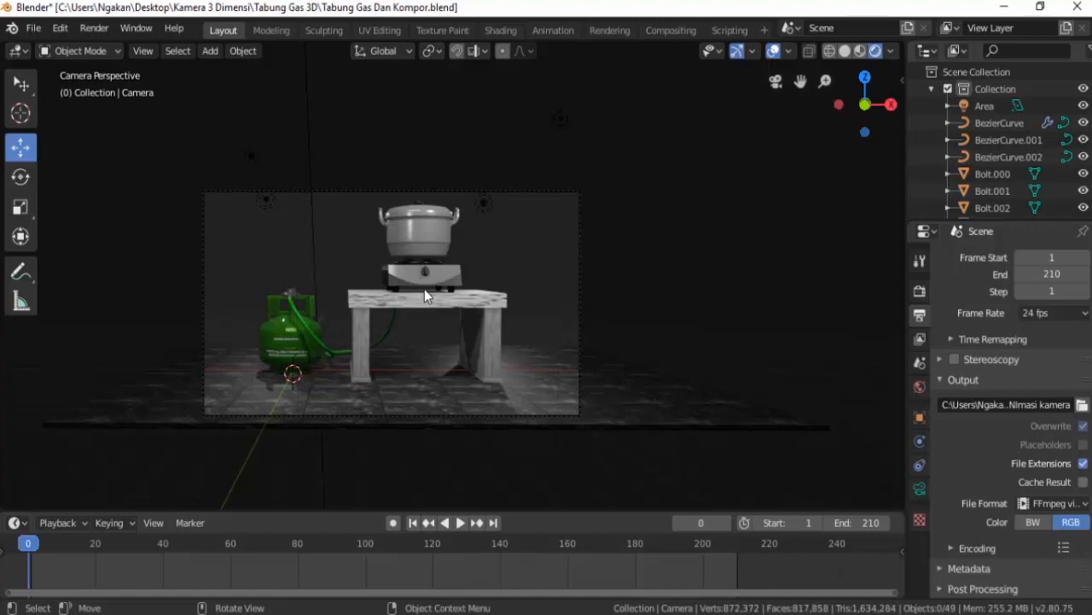
- Add a Plain Axes empty and raise it about 4.32 m above the gas cylinder
{"action": "middle_click_drag", "start_coordinate": [425, 290], "coordinate": [428, 298]}
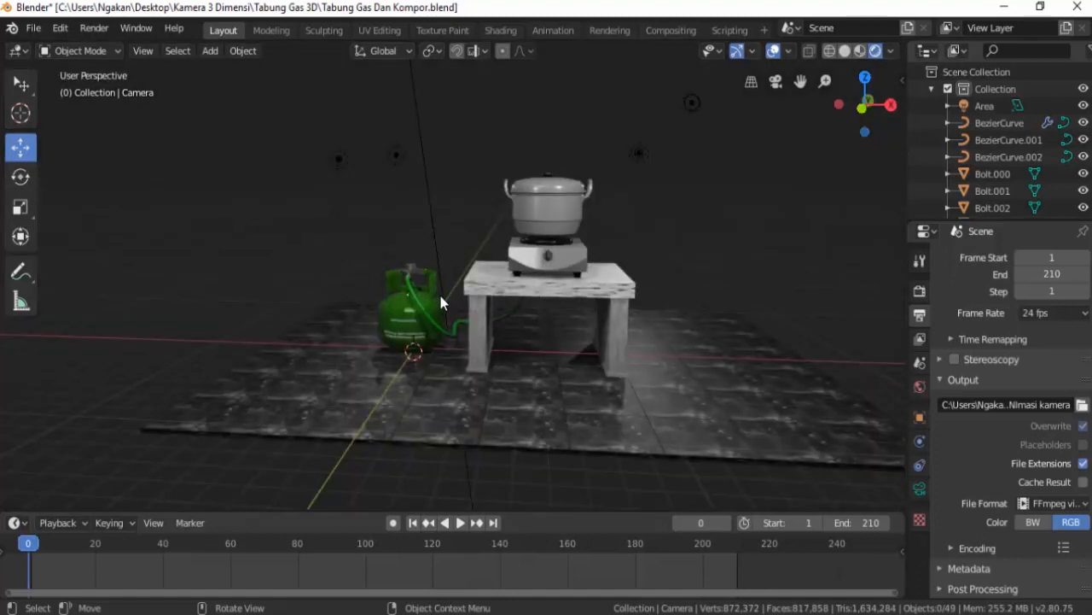
{"action": "key", "text": "shift+a"}
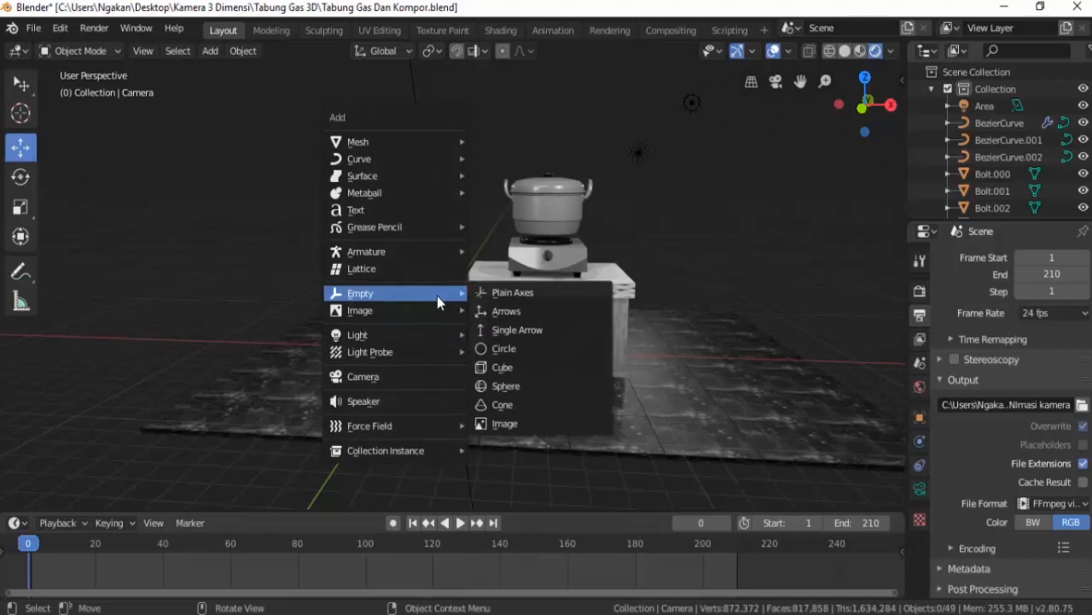
{"action": "left_click", "coordinate": [513, 295]}
{"action": "left_click_drag", "start_coordinate": [413, 314], "coordinate": [410, 218]}
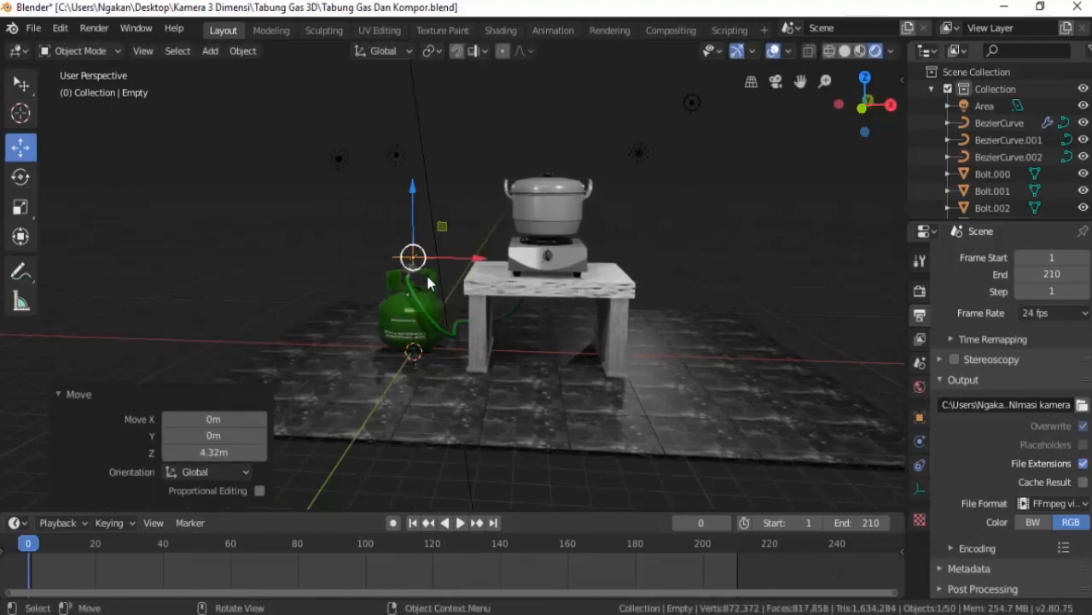
- Scale the empty up by a factor of about 2.85 and move it about 2.74 m along X to the table's edge
{"action": "key", "text": "s"}
{"action": "left_click", "coordinate": [486, 280]}
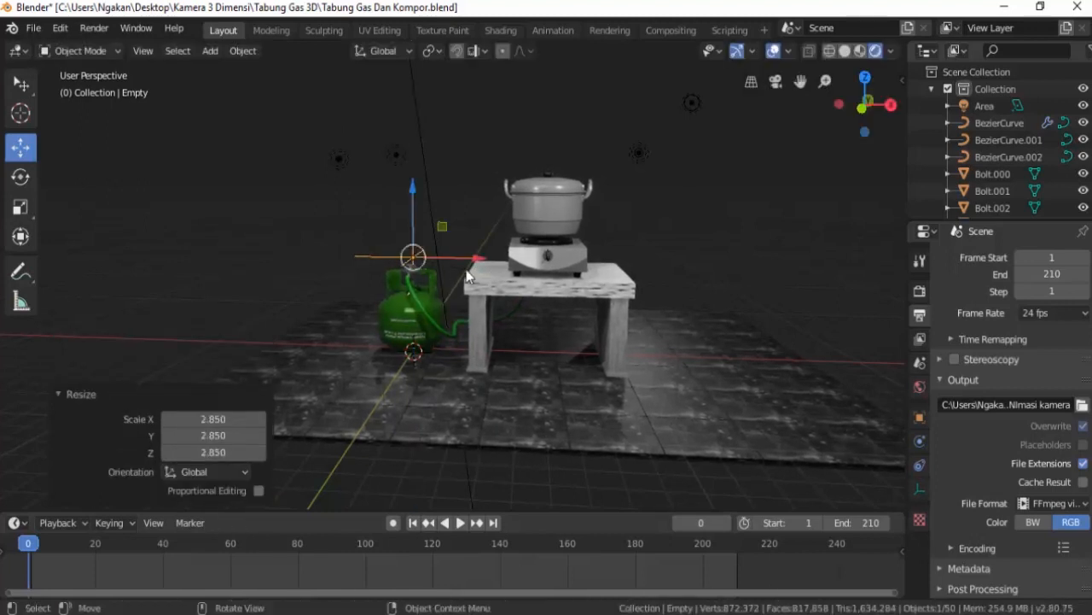
{"action": "key", "text": "g"}
{"action": "key", "text": "x"}
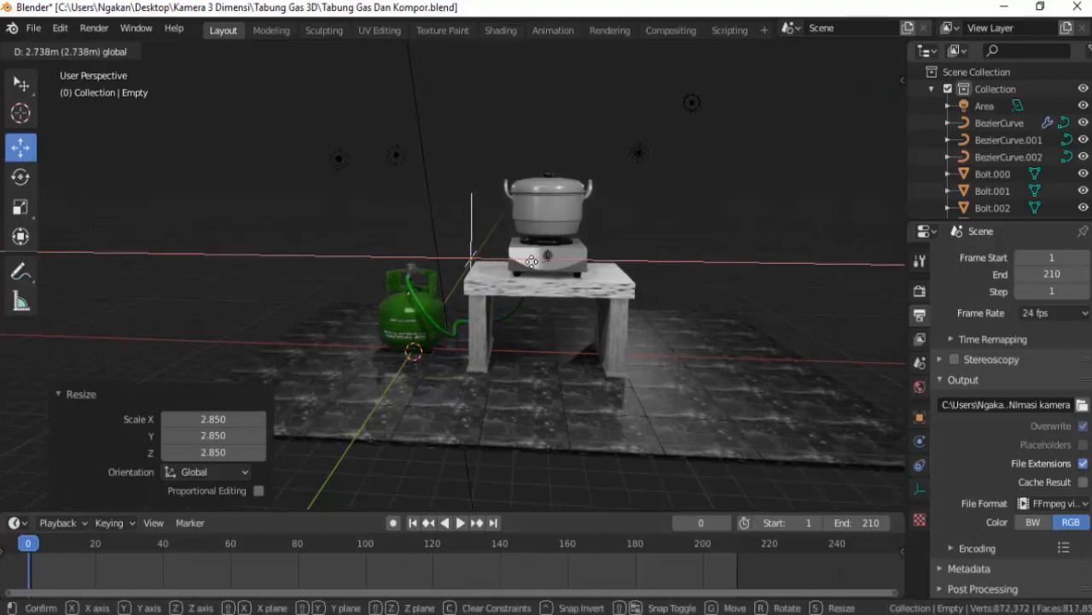
{"action": "left_click", "coordinate": [512, 293]}
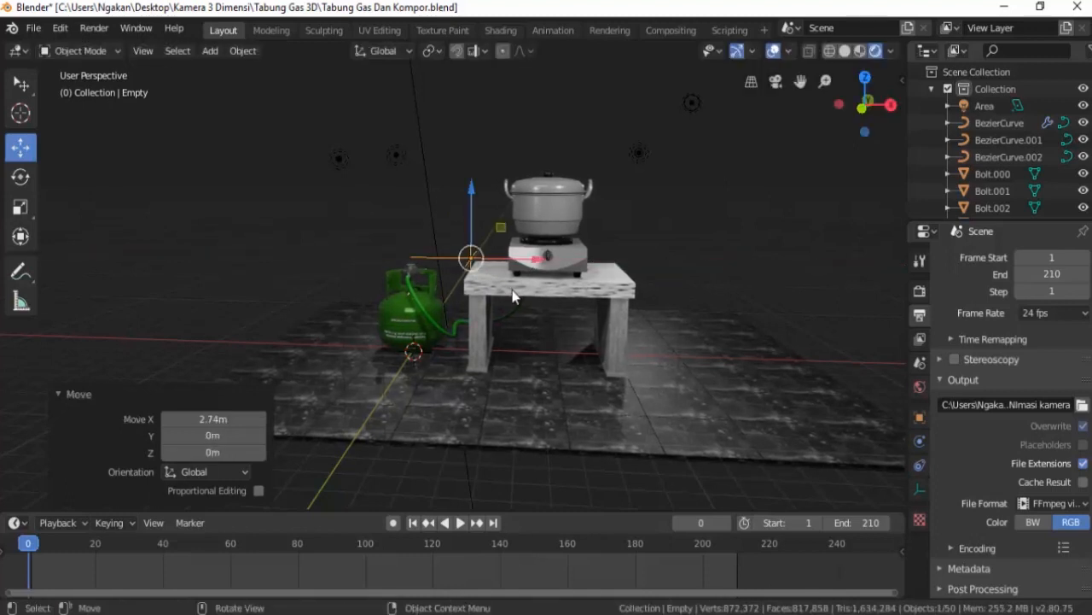
- In the front view, shift the empty about 0.07 m in X and -0.53 m in Z, and scale it by about 0.76
{"action": "left_click", "coordinate": [142, 50]}
{"action": "mouse_move", "coordinate": [230, 248]}
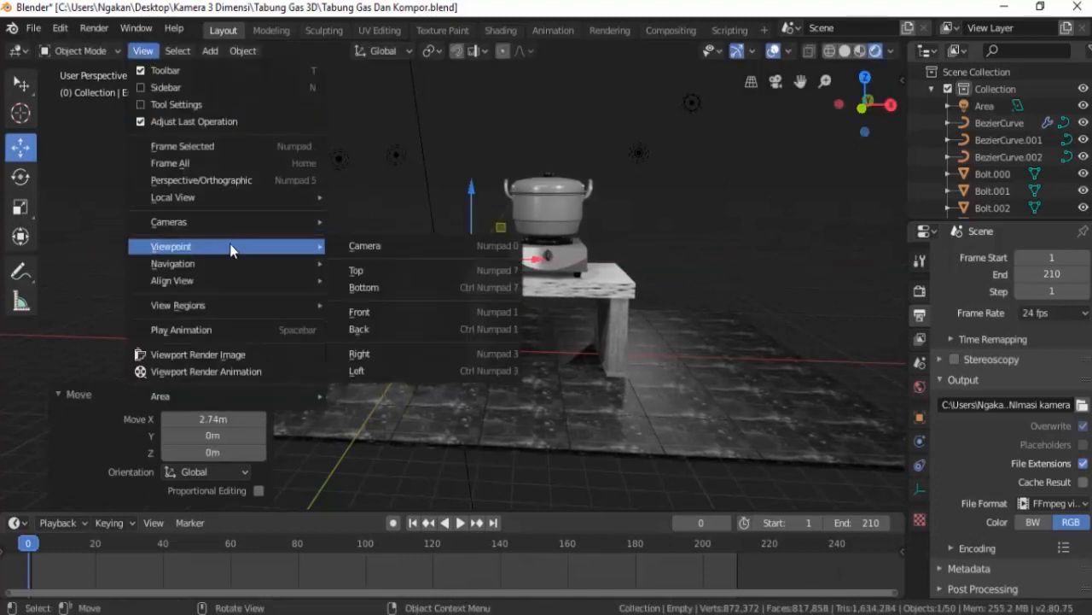
{"action": "left_click", "coordinate": [357, 311]}
{"action": "scroll", "coordinate": [466, 265], "scroll_direction": "up", "scroll_amount": 4}
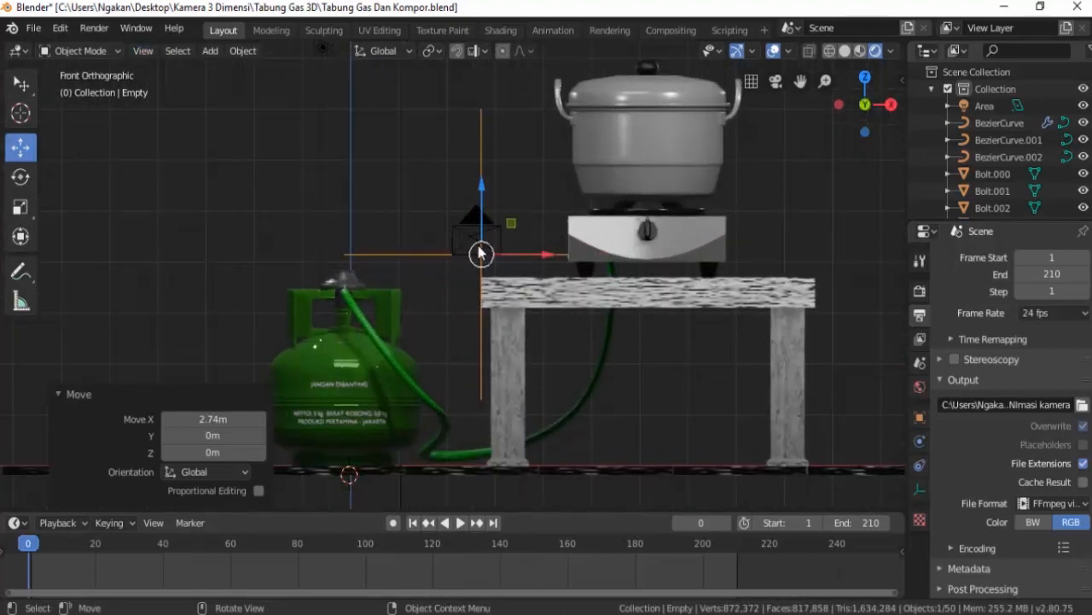
{"action": "left_click_drag", "start_coordinate": [479, 142], "coordinate": [482, 163]}
{"action": "middle_click_drag", "start_coordinate": [459, 236], "coordinate": [521, 320]}
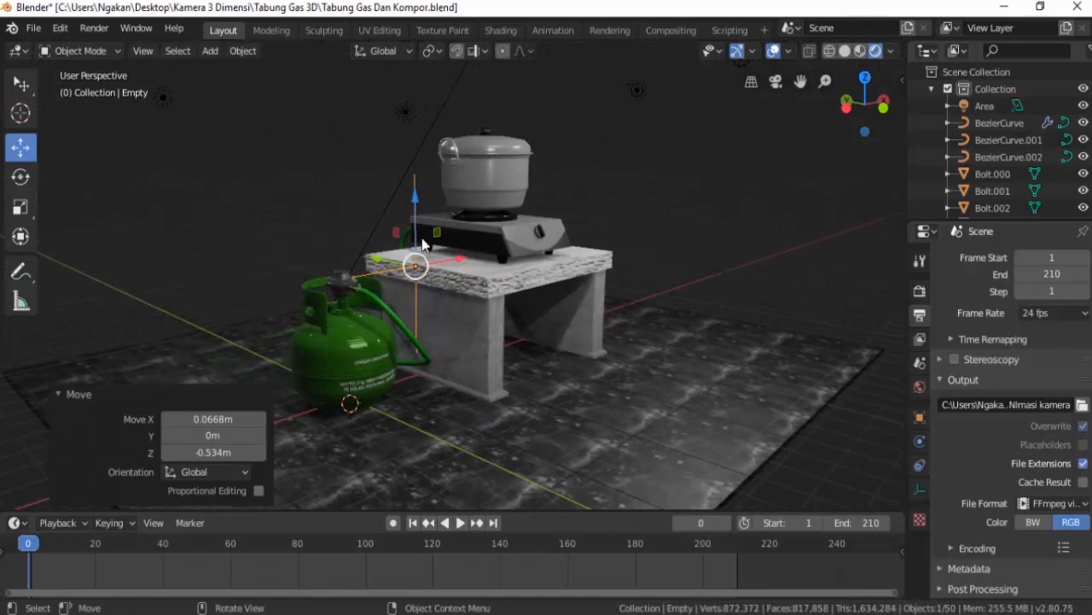
{"action": "middle_click_drag", "start_coordinate": [427, 272], "coordinate": [406, 273]}
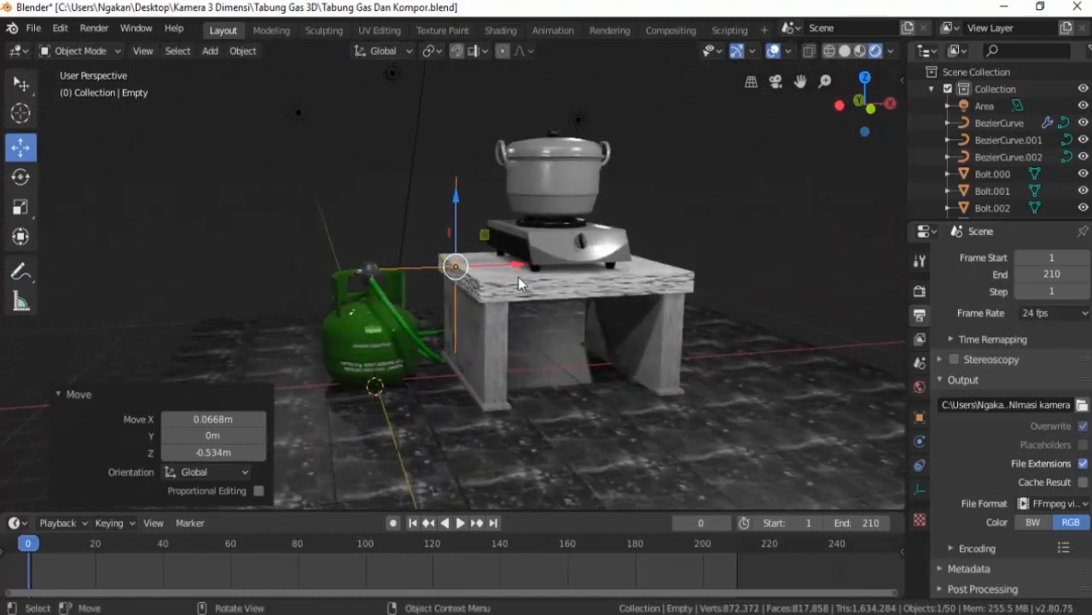
{"action": "key", "text": "s"}
{"action": "left_click", "coordinate": [467, 277]}
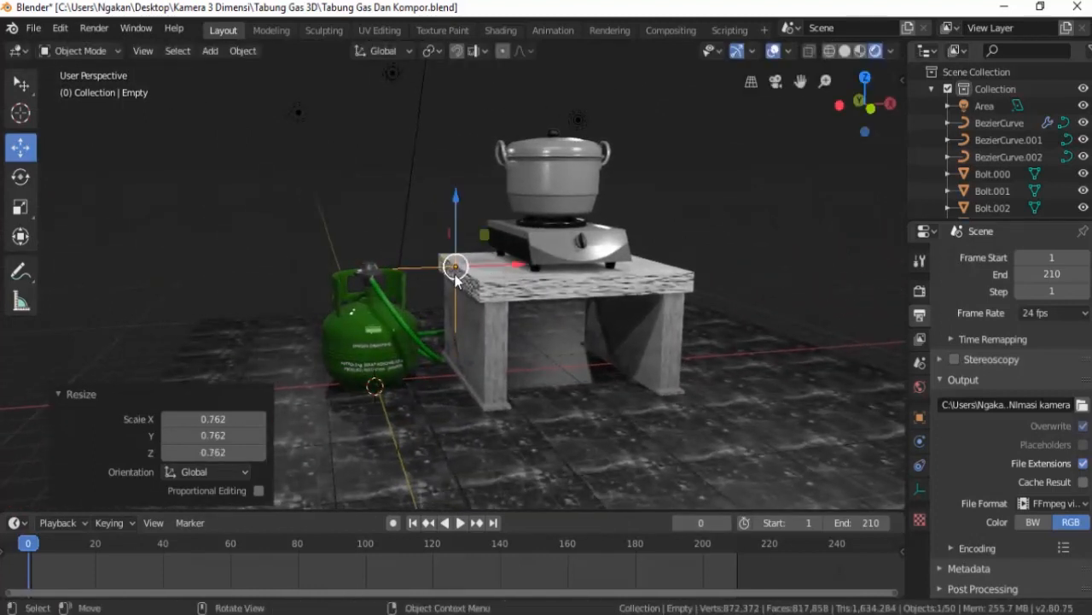
- Parent the camera to the empty with the Object parenting type
{"action": "scroll", "coordinate": [456, 281], "scroll_direction": "down", "scroll_amount": 3}
{"action": "middle_click_drag", "start_coordinate": [460, 285], "coordinate": [373, 273]}
{"action": "scroll", "coordinate": [456, 289], "scroll_direction": "down", "scroll_amount": 2}
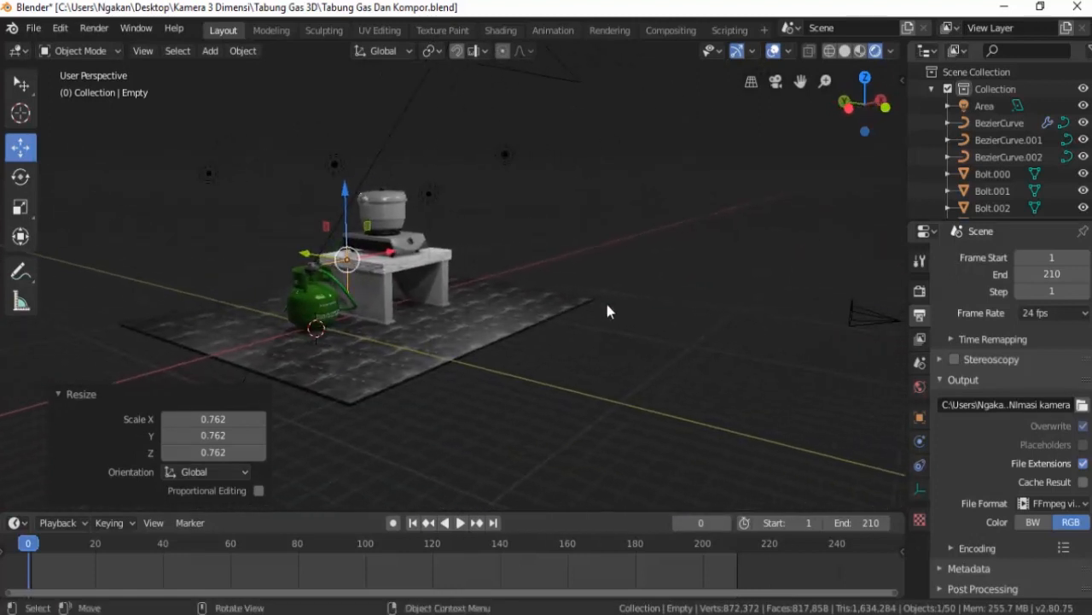
{"action": "left_click", "coordinate": [664, 320]}
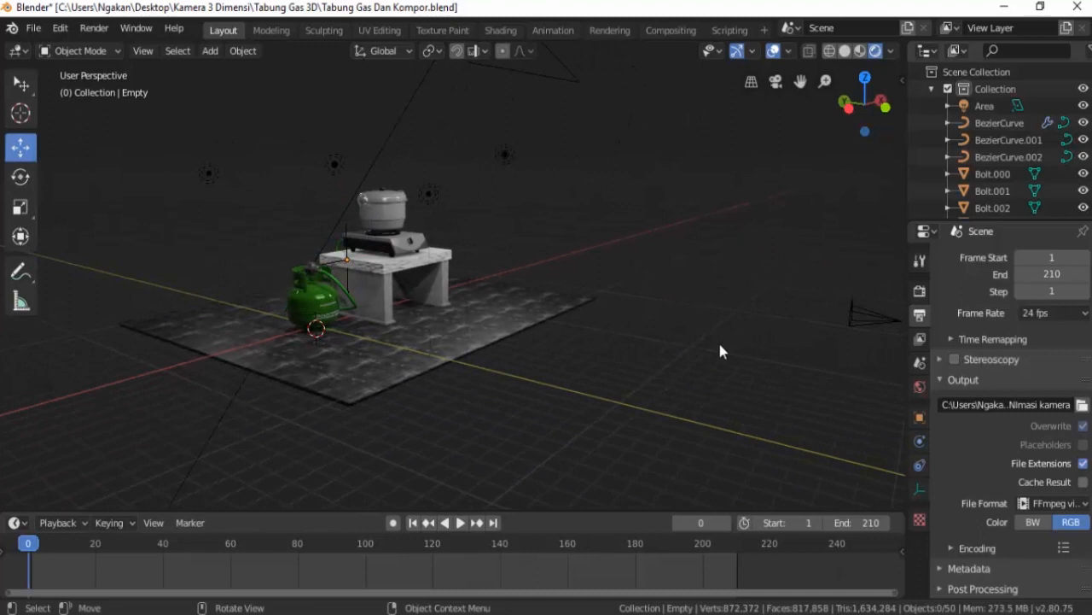
{"action": "left_click", "coordinate": [870, 323]}
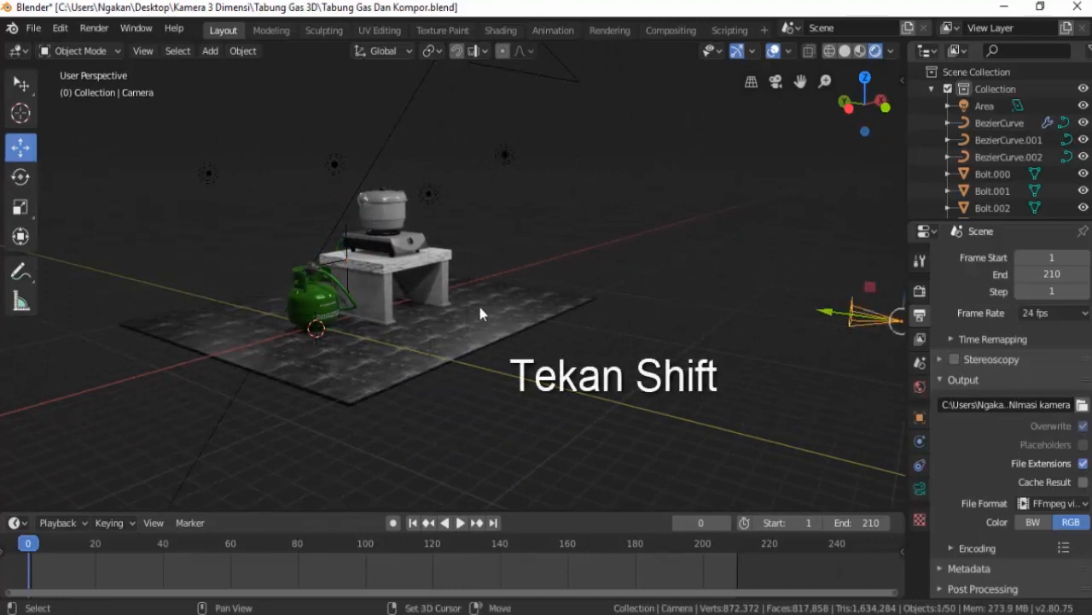
{"action": "scroll", "coordinate": [338, 244], "scroll_direction": "up", "scroll_amount": 5}
{"action": "key", "text": "shift"}
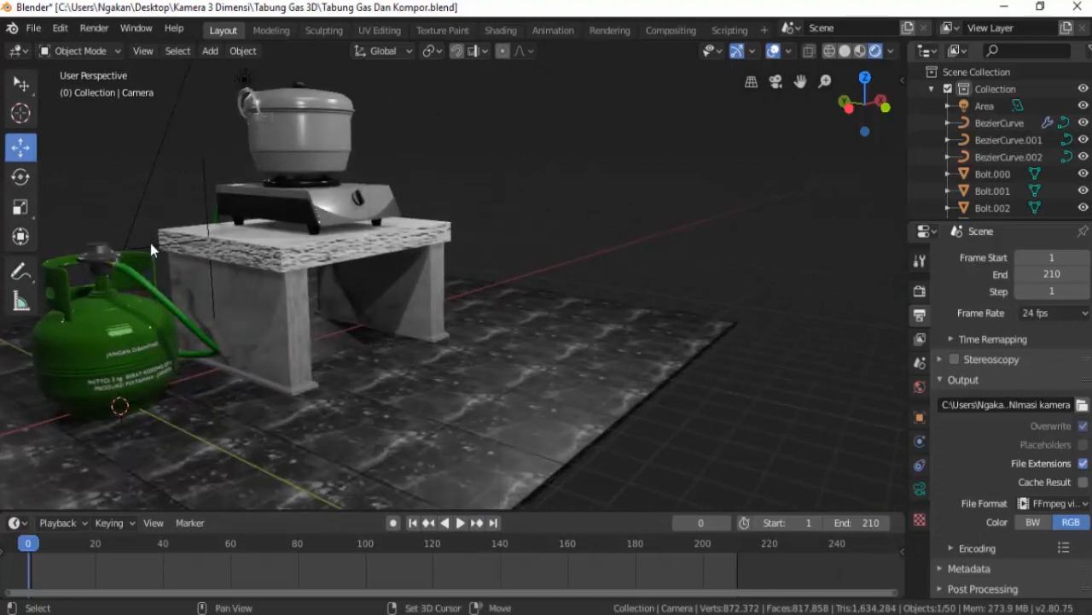
{"action": "left_click", "coordinate": [203, 171], "text": "shift"}
{"action": "scroll", "coordinate": [394, 298], "scroll_direction": "down", "scroll_amount": 4}
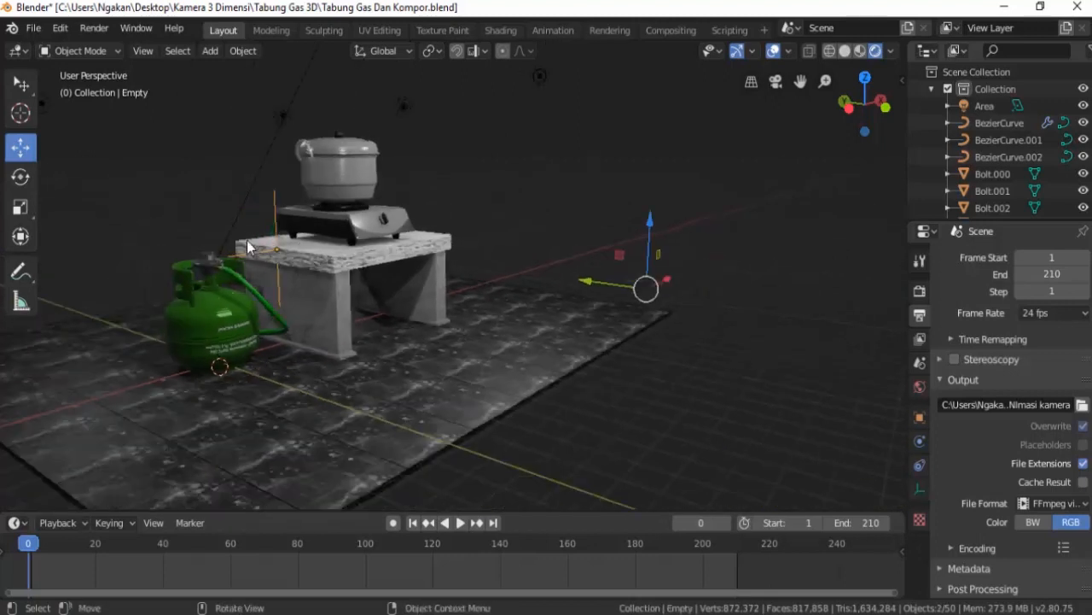
{"action": "scroll", "coordinate": [394, 303], "scroll_direction": "down", "scroll_amount": 2}
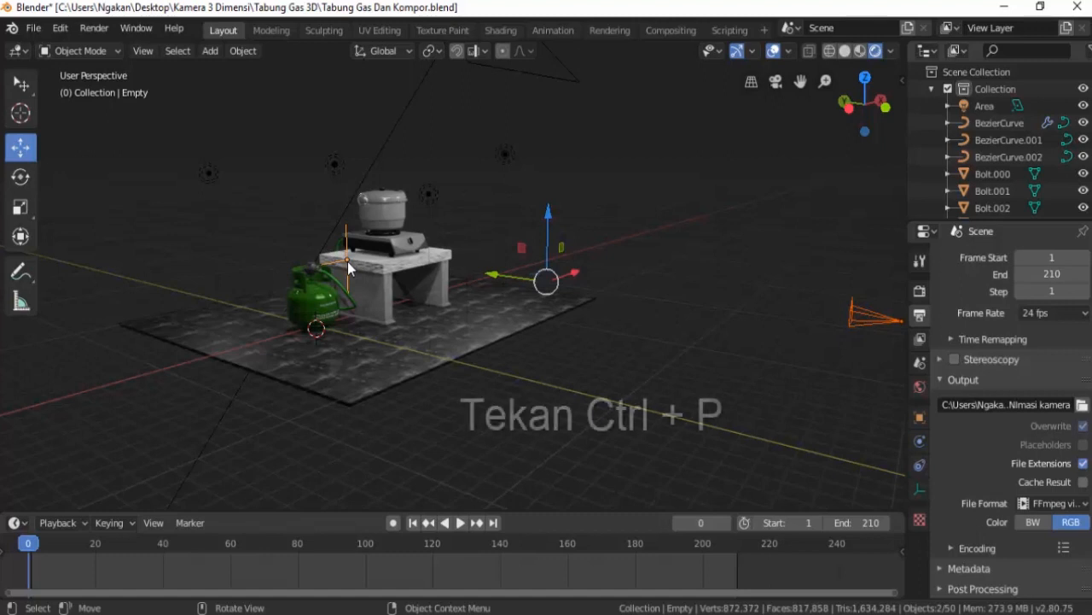
{"action": "key", "text": "ctrl+p"}
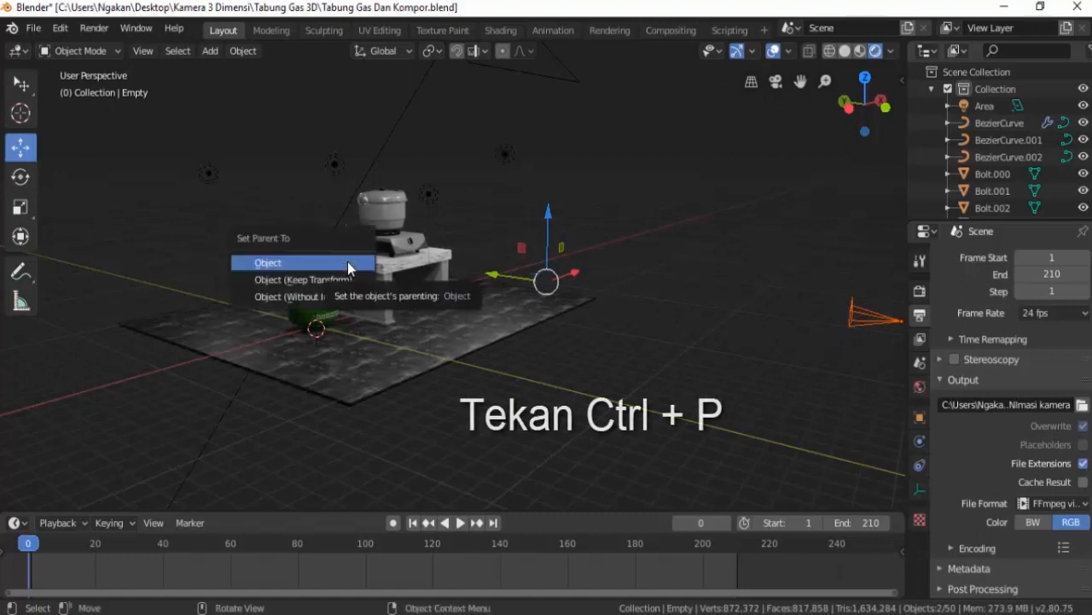
{"action": "left_click", "coordinate": [283, 264]}
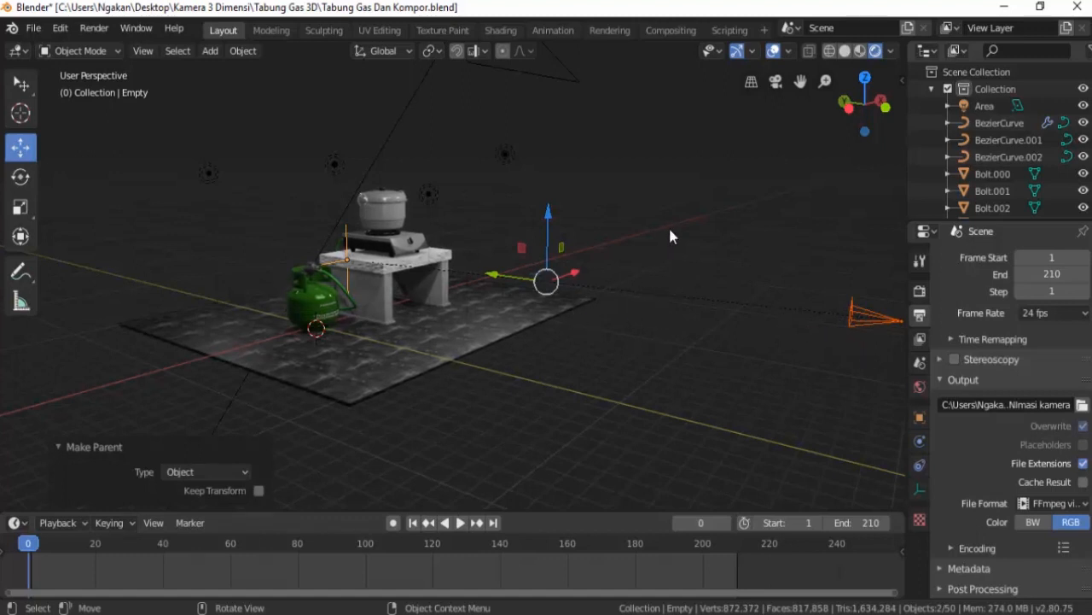
- Try rotating only the empty about -5.4° around the global Z axis, and undo the rotation
{"action": "left_click", "coordinate": [656, 248]}
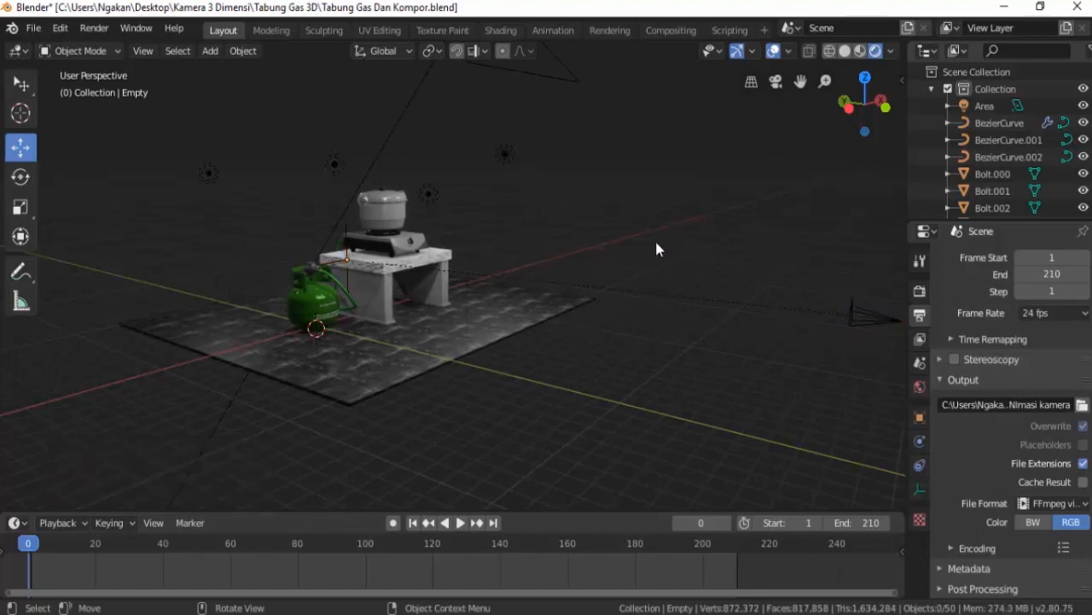
{"action": "left_click", "coordinate": [347, 237]}
{"action": "scroll", "coordinate": [407, 278], "scroll_direction": "down", "scroll_amount": 1}
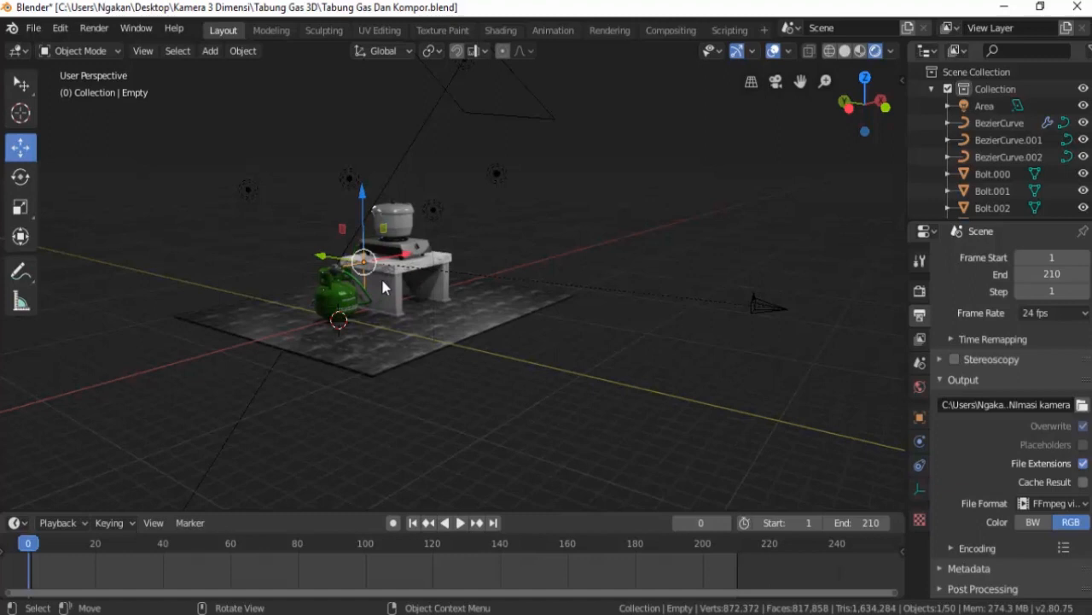
{"action": "key", "text": "r"}
{"action": "key", "text": "z"}
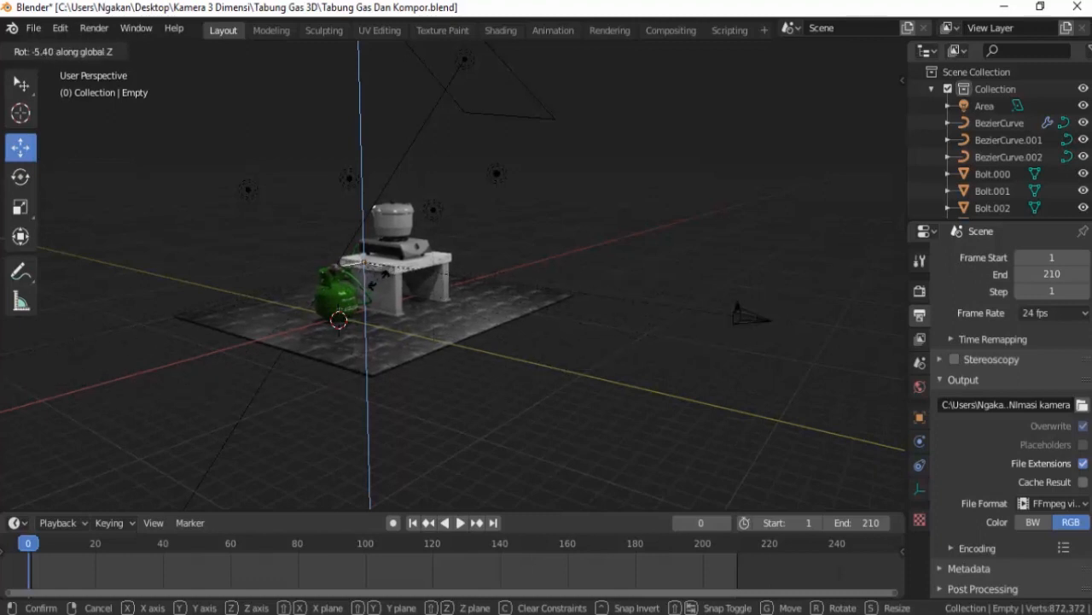
{"action": "left_click", "coordinate": [482, 320]}
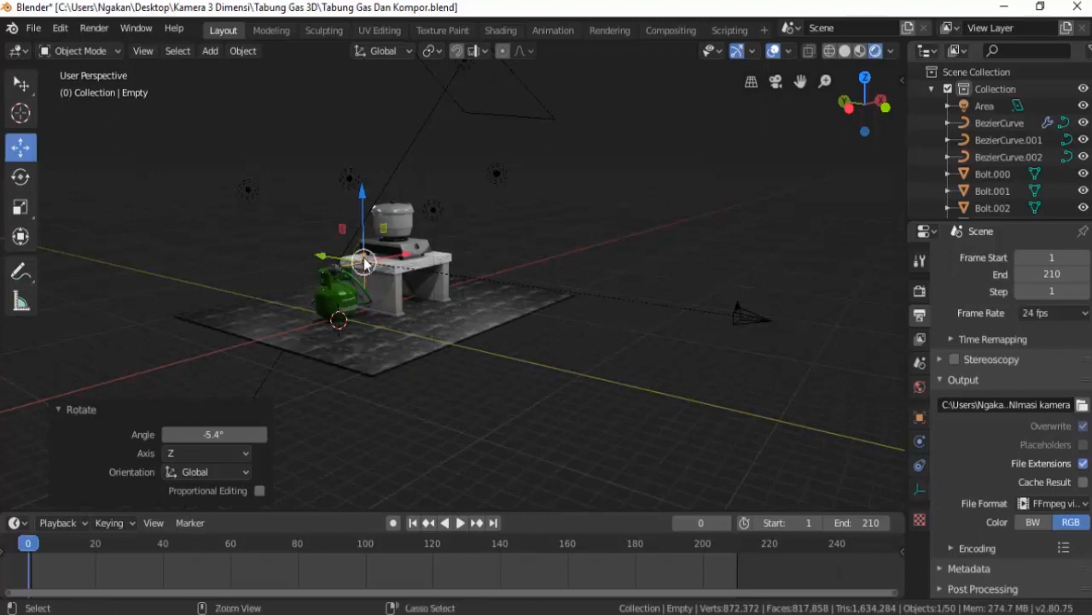
{"action": "key", "text": "ctrl+z"}
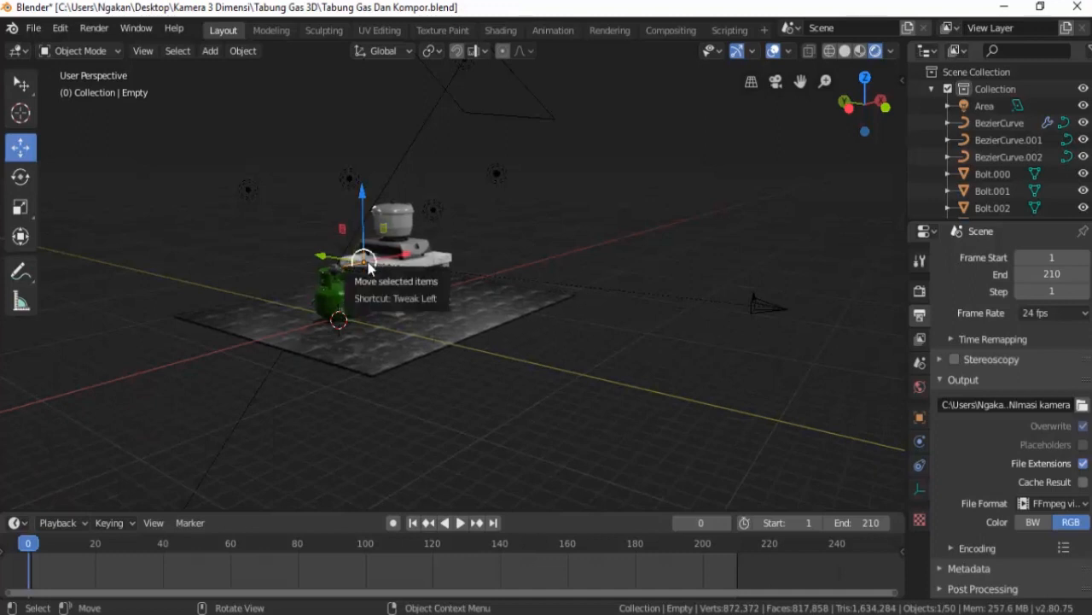
- In camera view, scale the empty to about 0.914 and insert a LocRotScale keyframe at frame 0
{"action": "key", "text": "KP_0"}
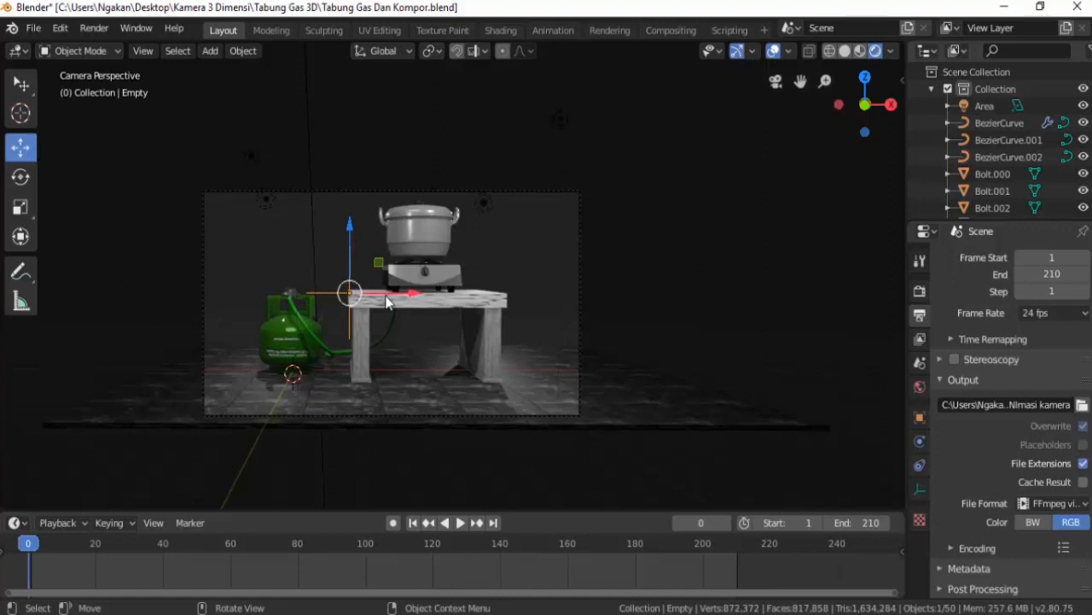
{"action": "key", "text": "s"}
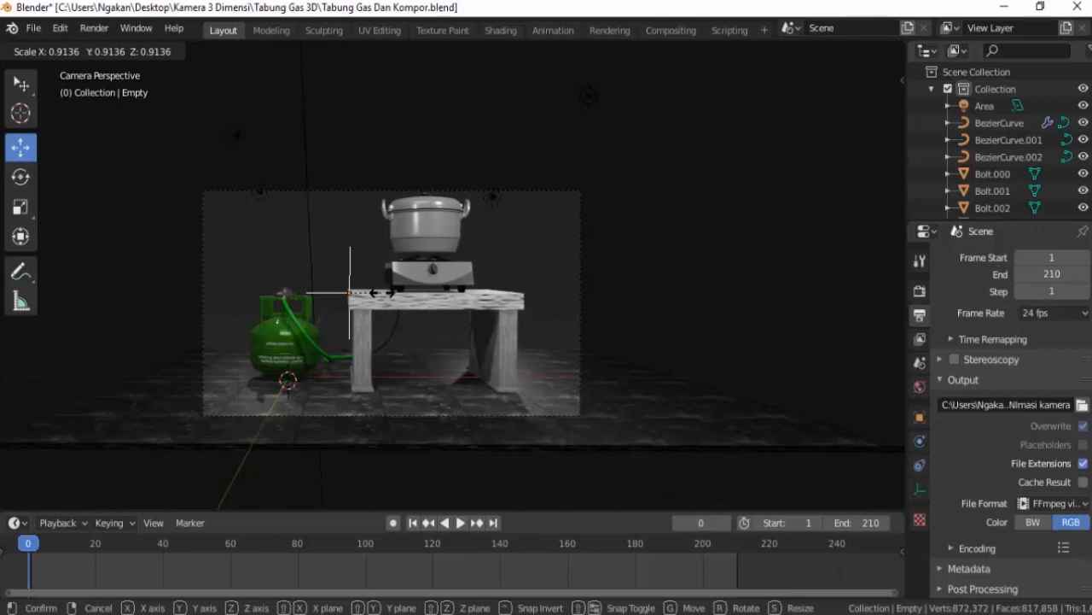
{"action": "left_click", "coordinate": [382, 294]}
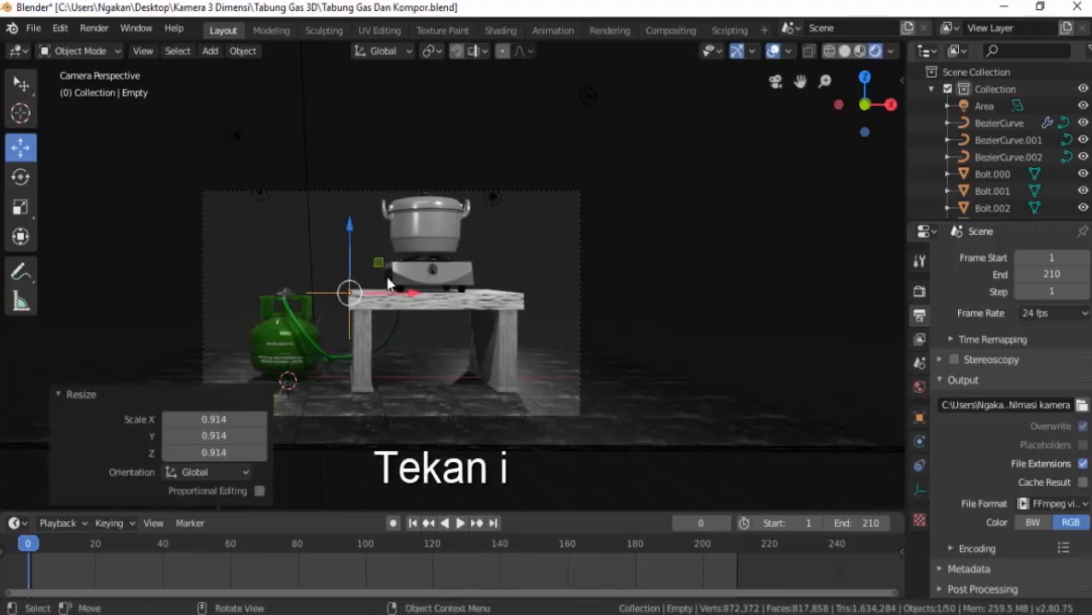
{"action": "key", "text": "i"}
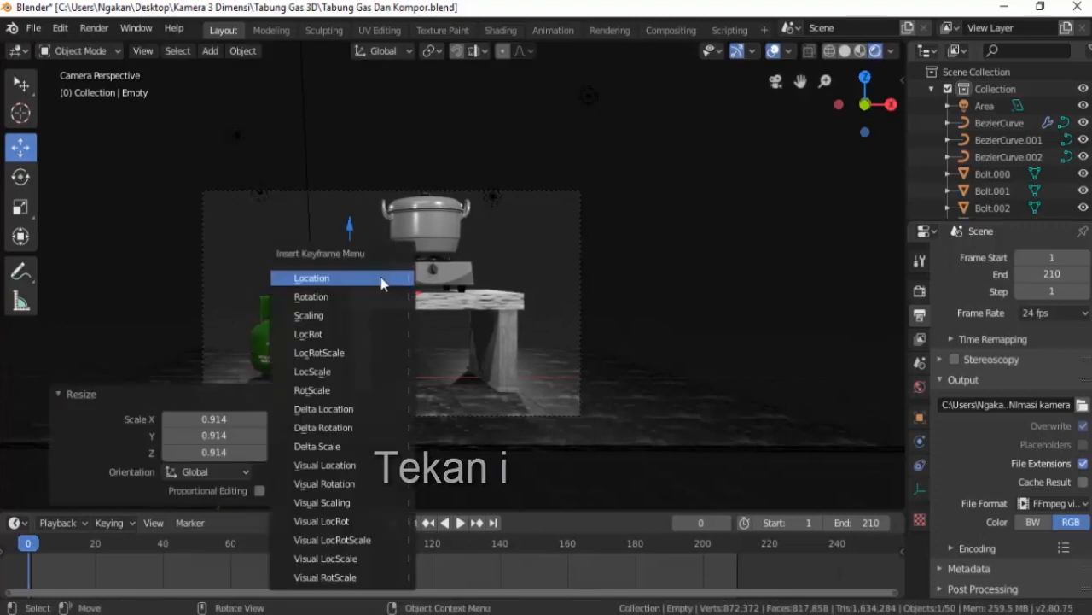
{"action": "left_click", "coordinate": [344, 356]}
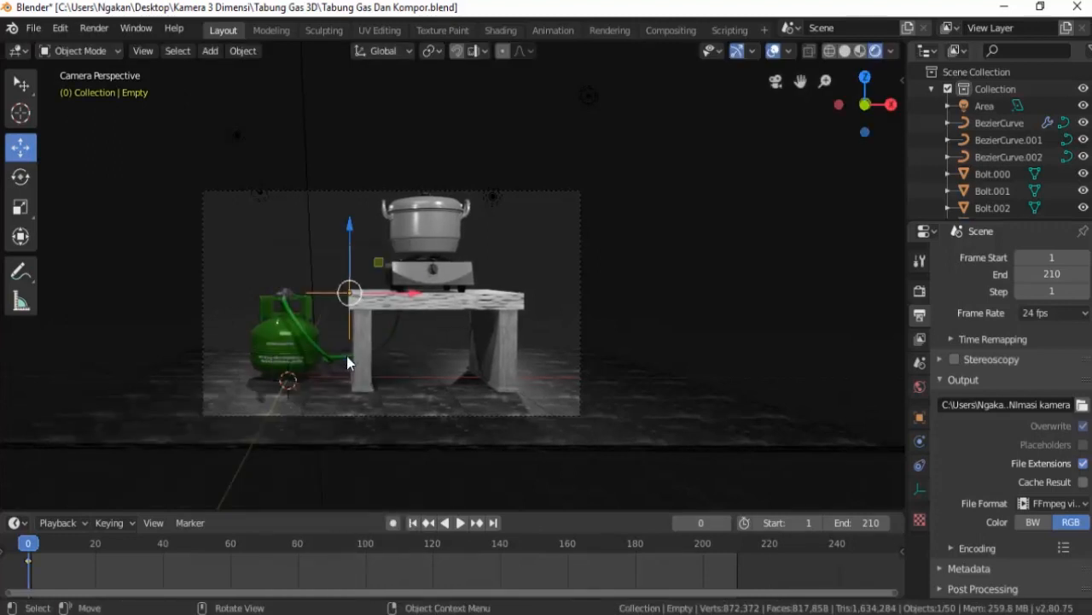
- At frame 30, scale the empty by about 1.119, insert a LocRotScale keyframe, and preview the zoom-out motion
{"action": "left_click", "coordinate": [128, 543]}
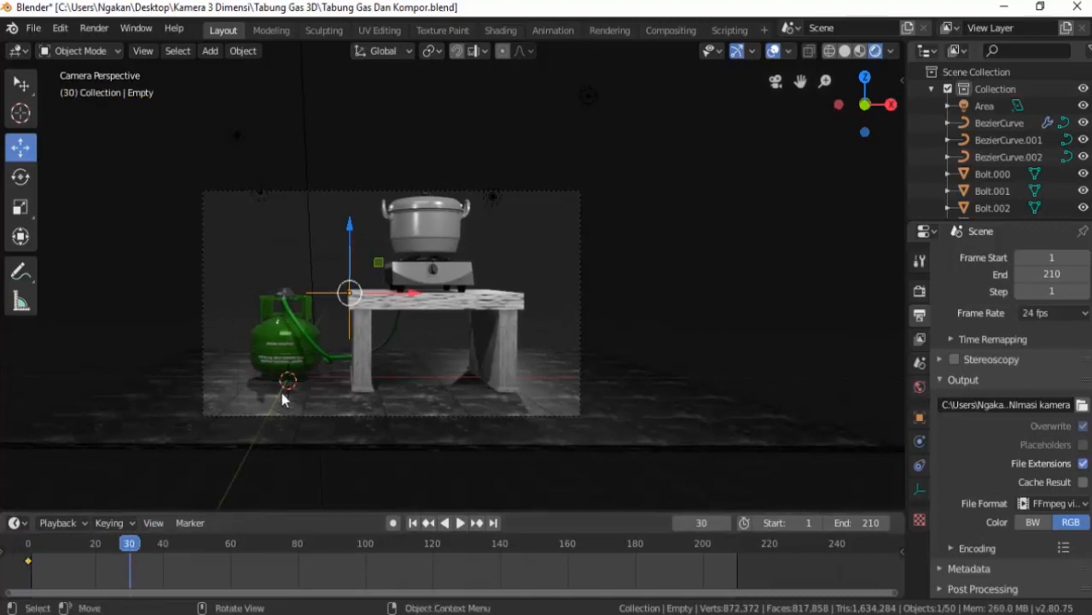
{"action": "key", "text": "s"}
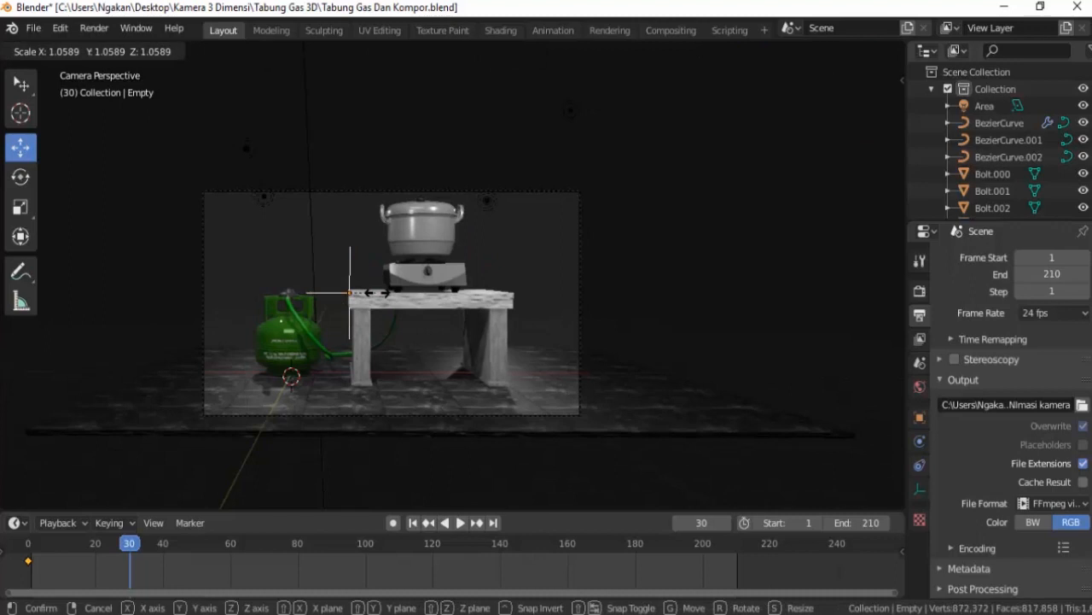
{"action": "left_click", "coordinate": [369, 293]}
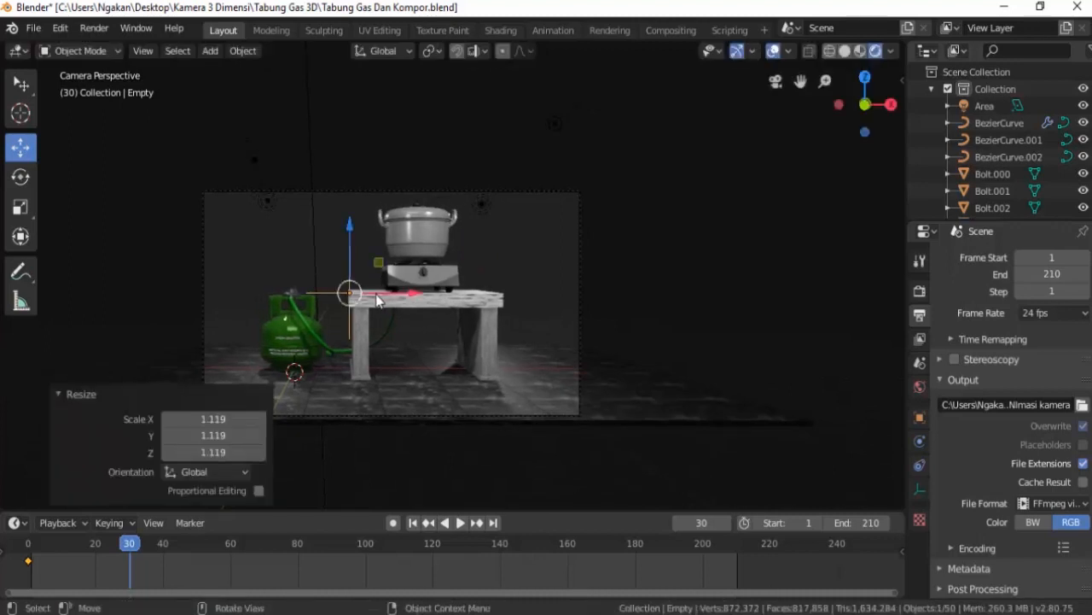
{"action": "key", "text": "i"}
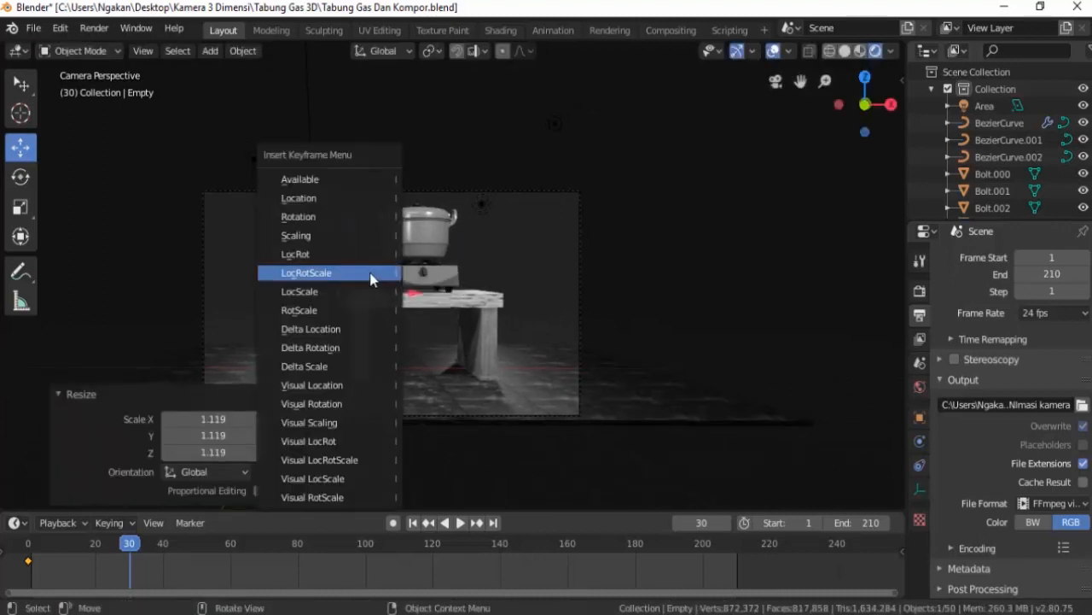
{"action": "left_click", "coordinate": [370, 273]}
{"action": "key", "text": "ctrl+shift+space"}
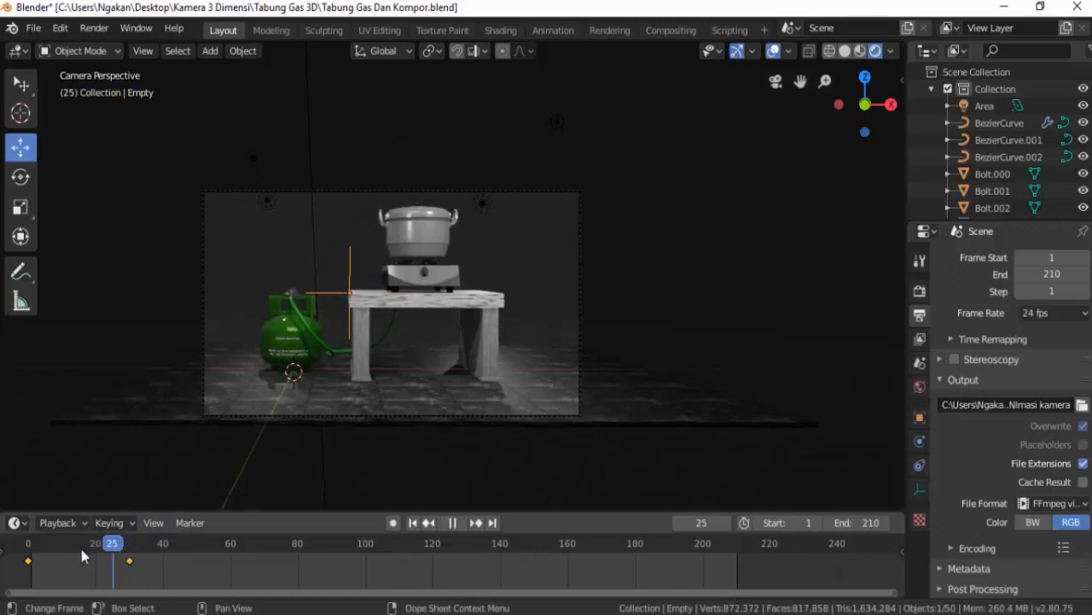
{"action": "left_click_drag", "start_coordinate": [56, 559], "coordinate": [130, 551]}
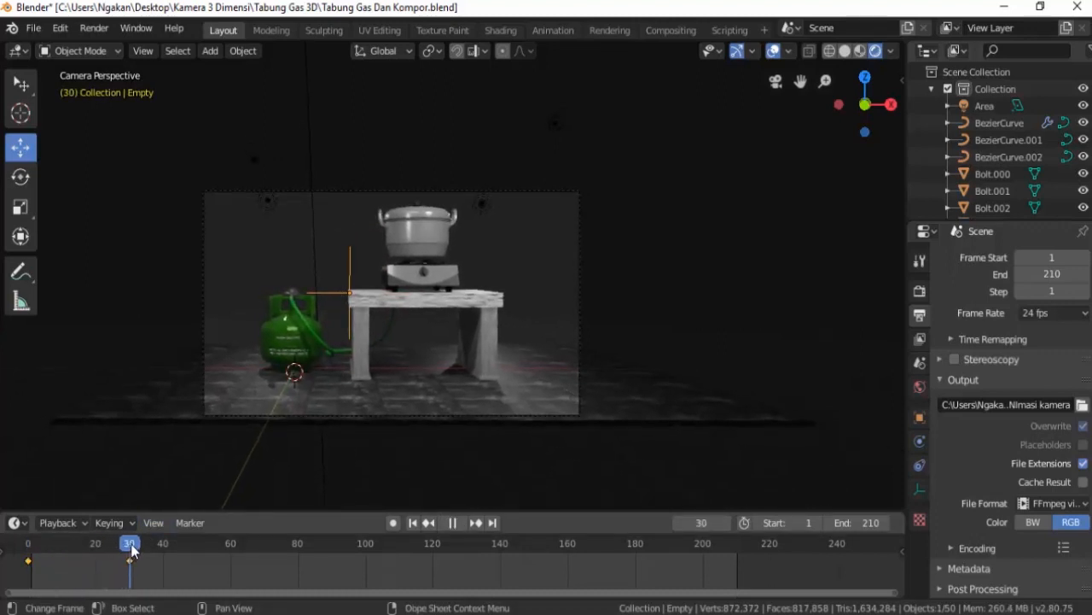
- At frame 60, rotate the empty 90° around global Z, insert a LocRotScale keyframe, and play the animation
{"action": "left_click", "coordinate": [231, 545]}
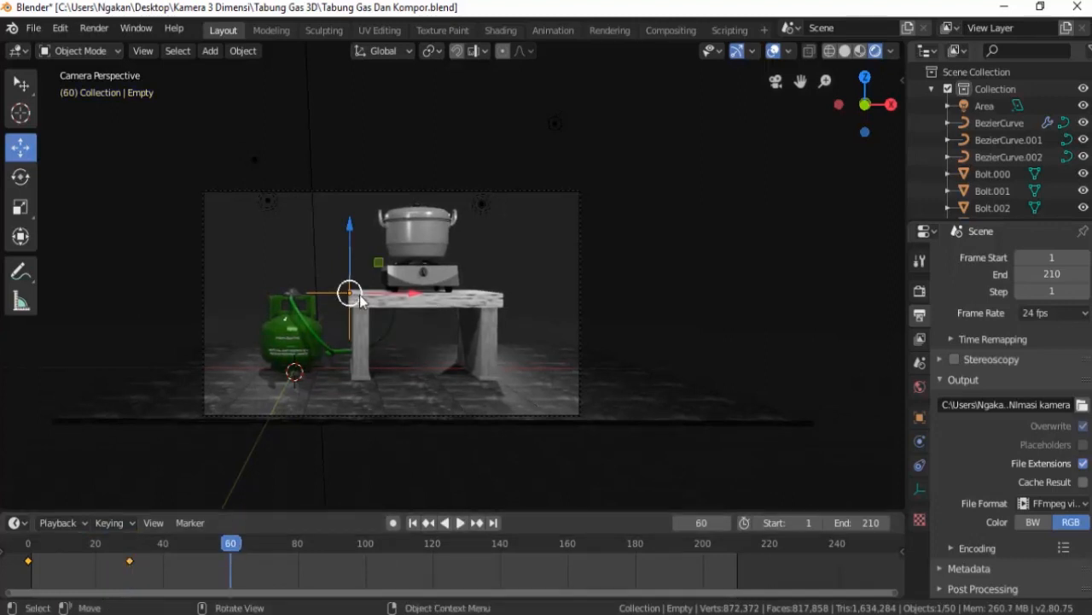
{"action": "type", "text": "rz"}
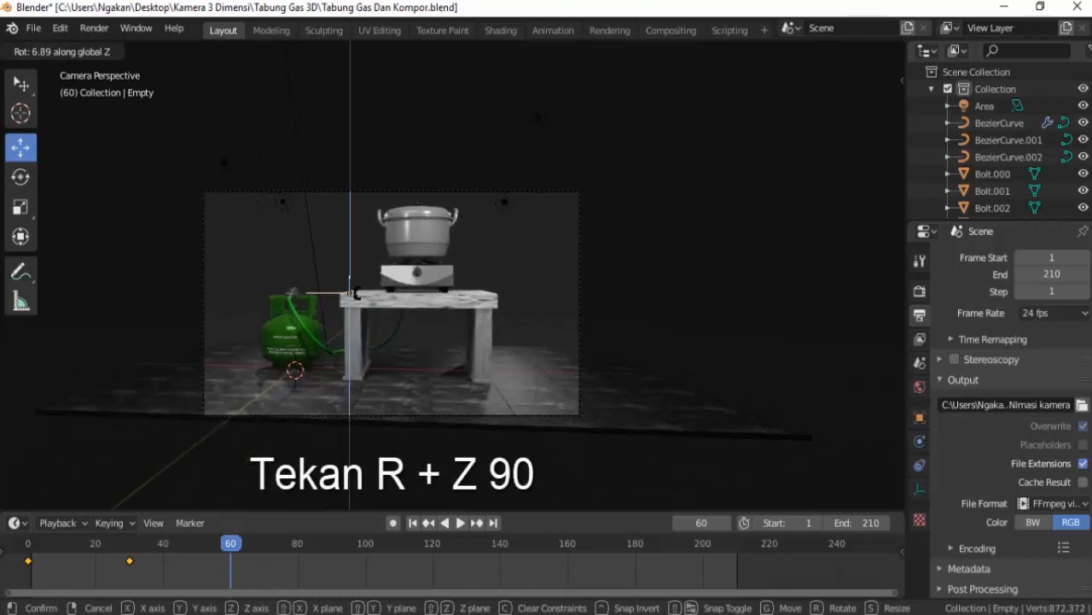
{"action": "type", "text": "90"}
{"action": "key", "text": "Return"}
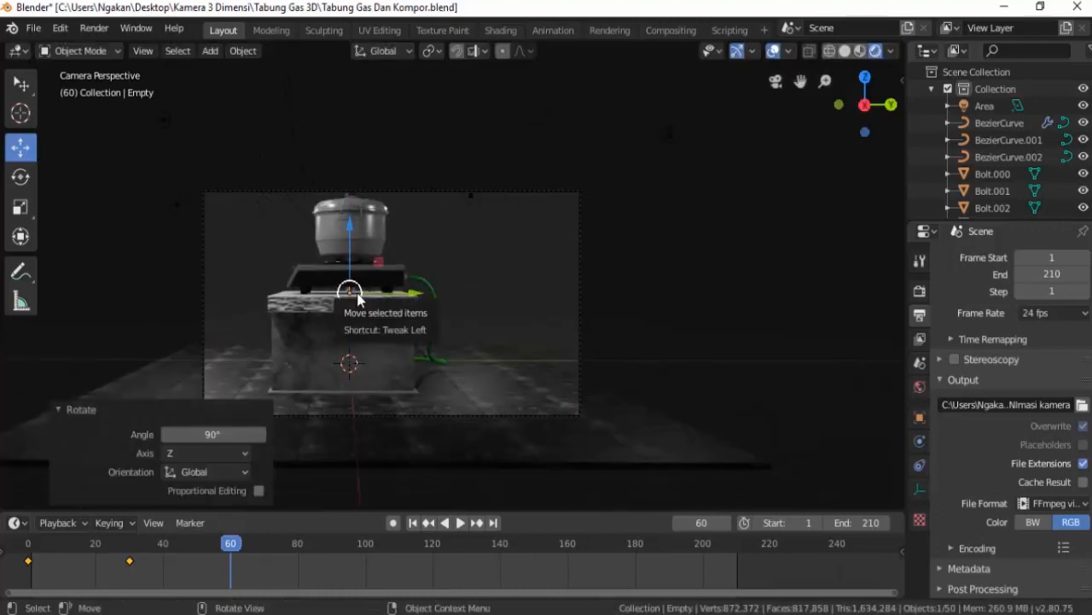
{"action": "key", "text": "i"}
{"action": "left_click", "coordinate": [360, 294]}
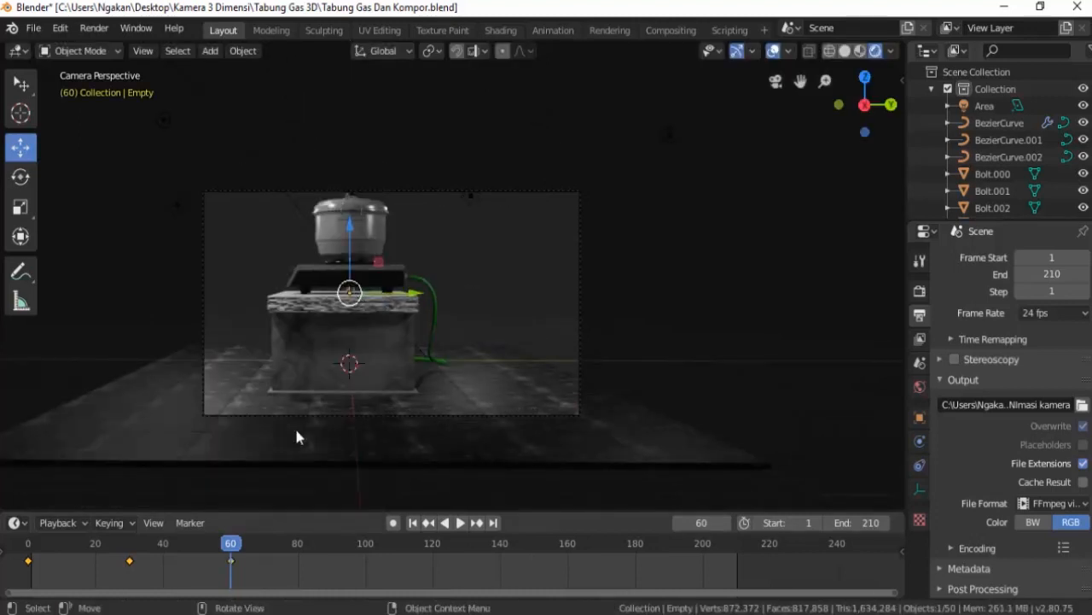
{"action": "key", "text": "ctrl+shift+space"}
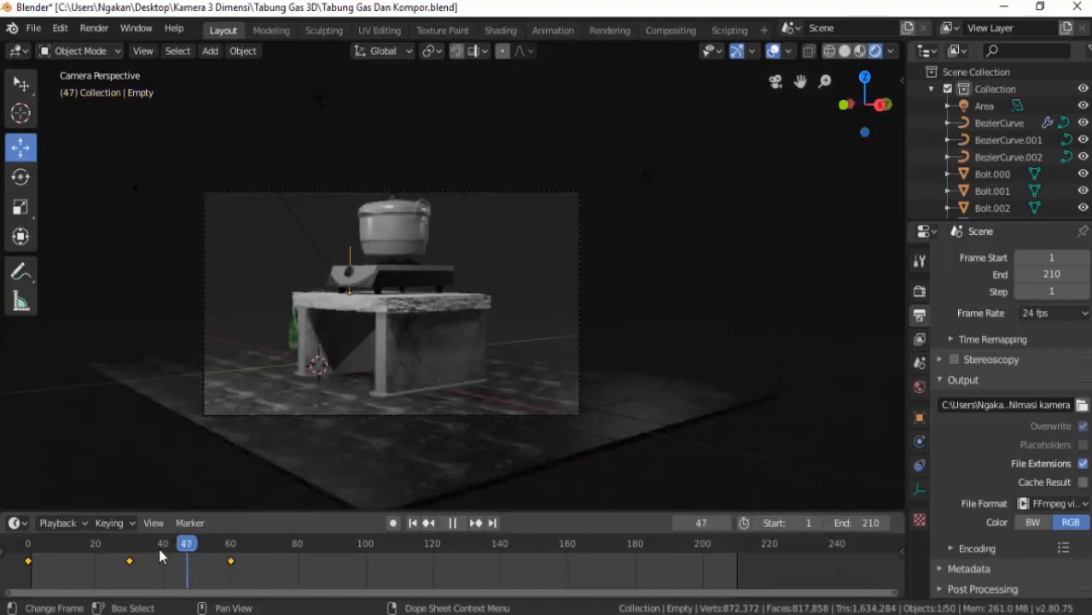
- At frame 90, rotate the empty another 90° around global Z and insert a LocRotScale keyframe
{"action": "left_click_drag", "start_coordinate": [40, 559], "coordinate": [331, 544]}
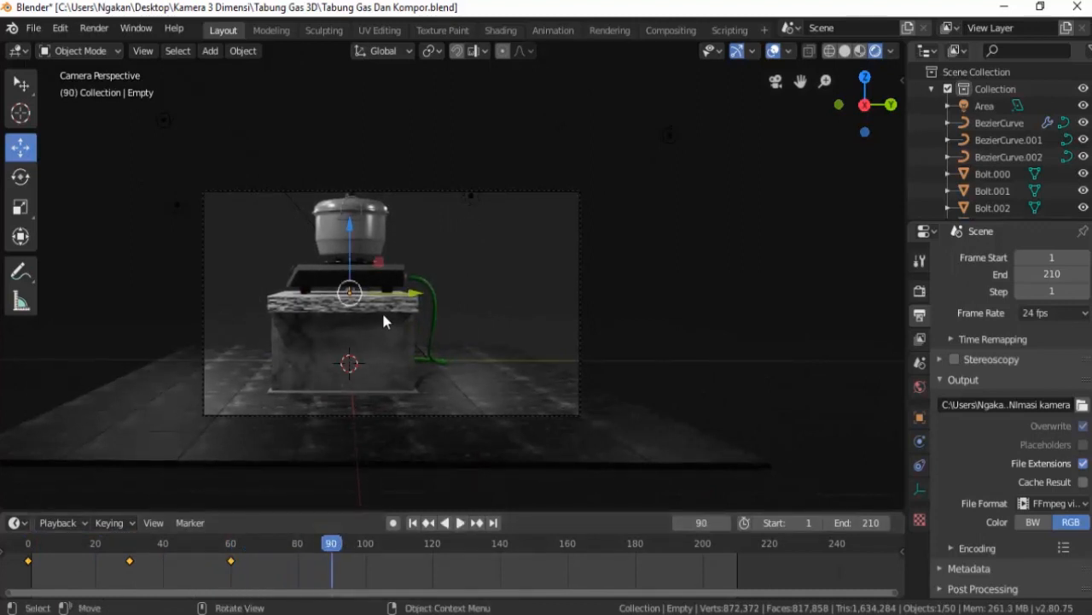
{"action": "key", "text": "r"}
{"action": "key", "text": "z"}
{"action": "key", "text": "9"}
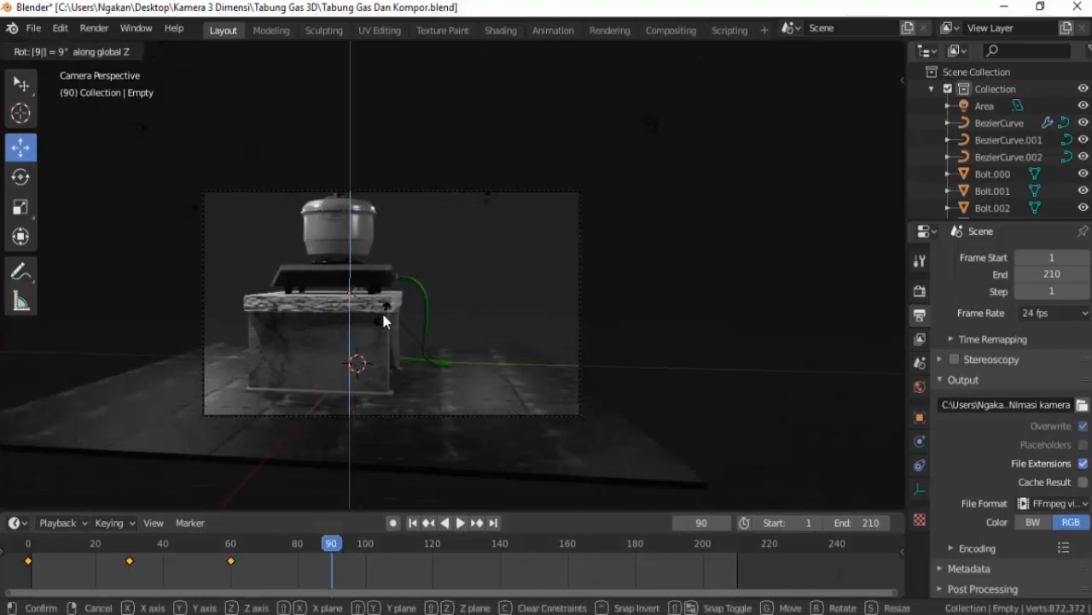
{"action": "key", "text": "0"}
{"action": "key", "text": "Return"}
{"action": "key", "text": "i"}
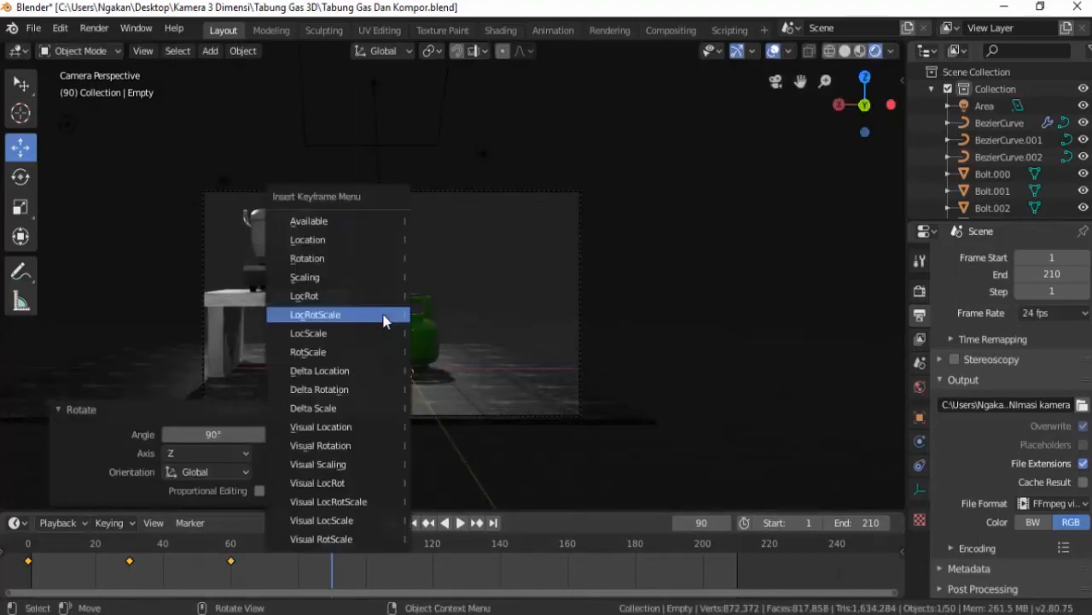
{"action": "left_click", "coordinate": [377, 316]}
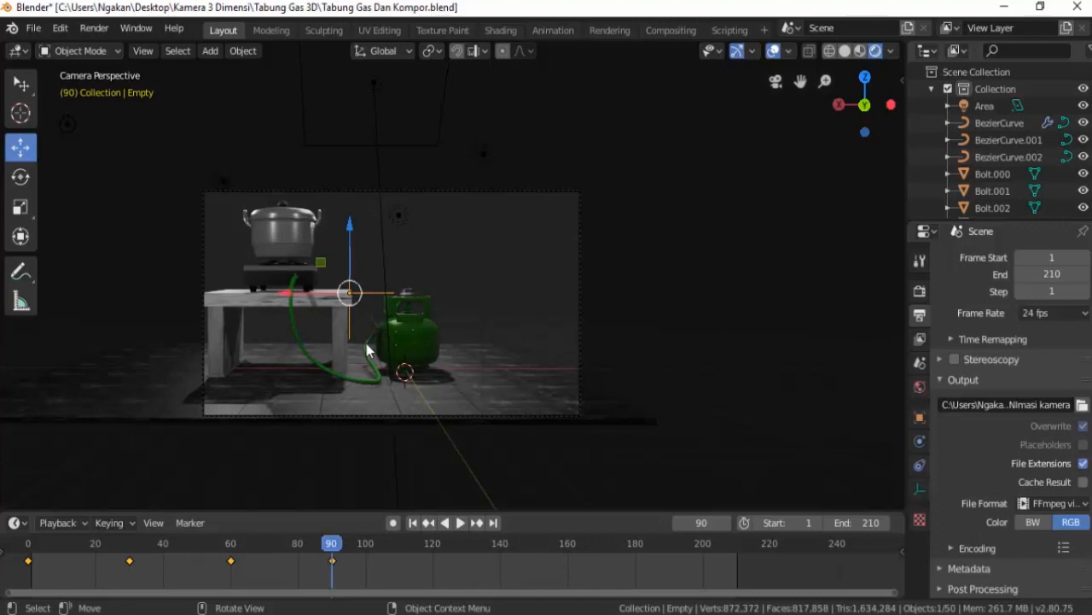
- At frame 120, rotate the empty a further 90° around global Z and insert a LocRotScale keyframe
{"action": "left_click", "coordinate": [434, 548]}
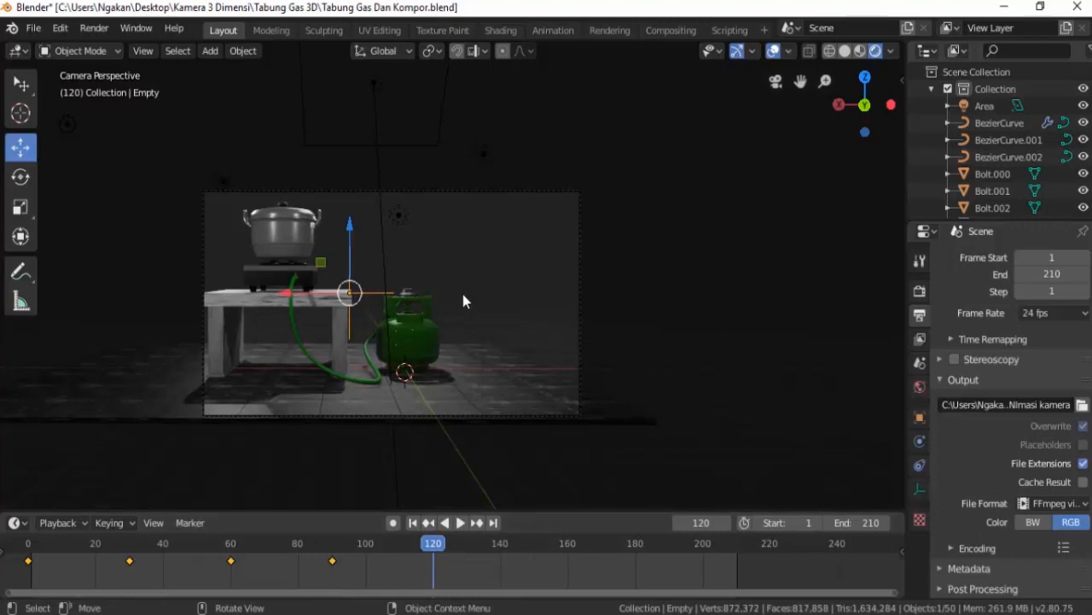
{"action": "type", "text": "rz"}
{"action": "type", "text": "90"}
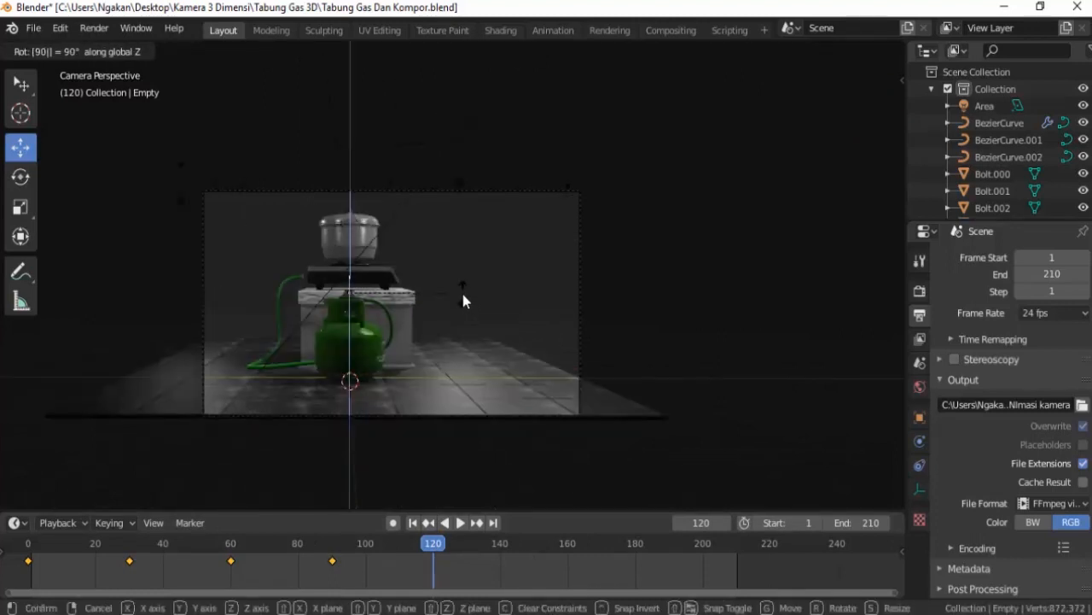
{"action": "key", "text": "Return"}
{"action": "key", "text": "i"}
{"action": "left_click", "coordinate": [461, 293]}
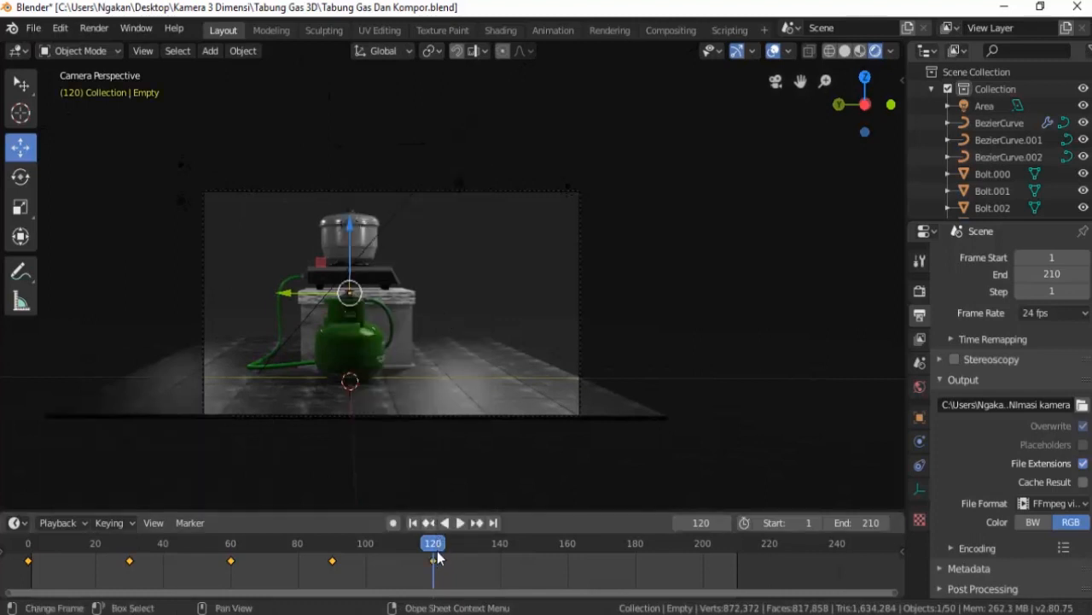
- At frame 150, complete the orbit by rotating the empty 90° around global Z and insert a LocRotScale keyframe
{"action": "left_click", "coordinate": [535, 546]}
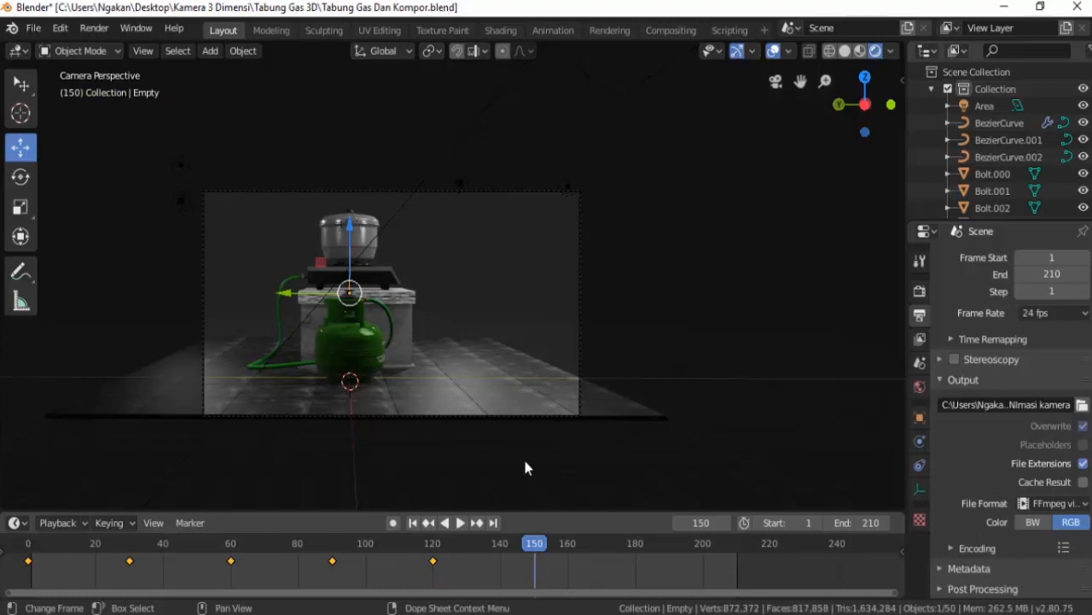
{"action": "type", "text": "rz"}
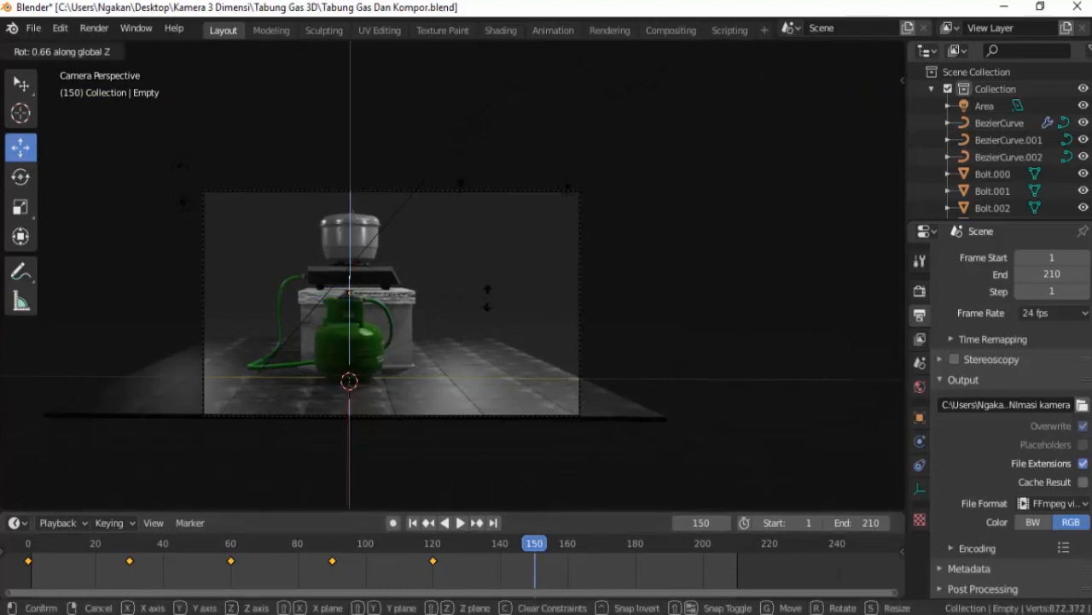
{"action": "type", "text": "90"}
{"action": "key", "text": "Return"}
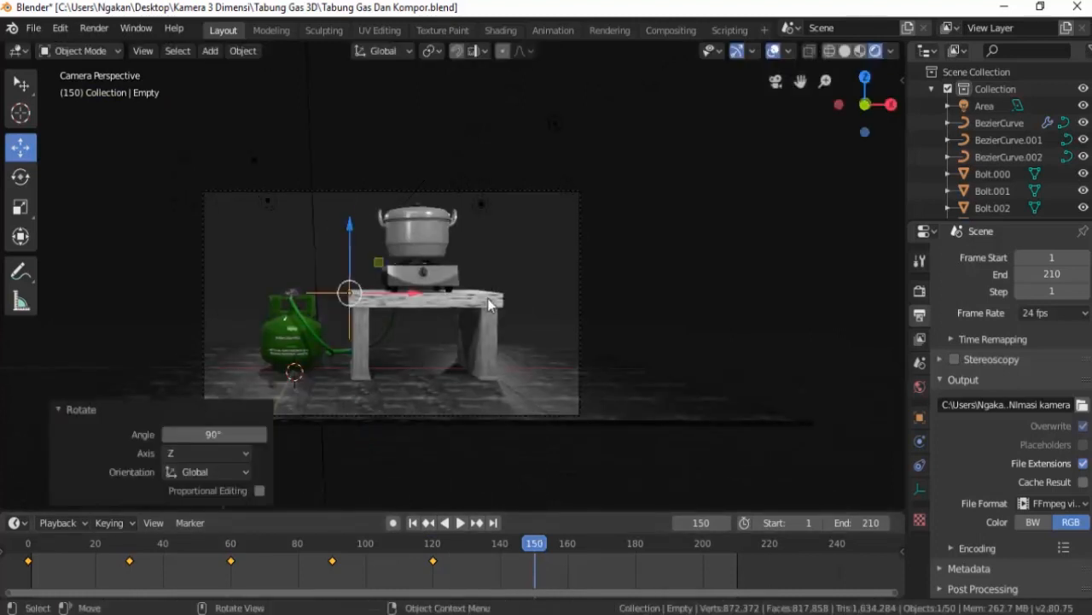
{"action": "key", "text": "i"}
{"action": "left_click", "coordinate": [488, 304]}
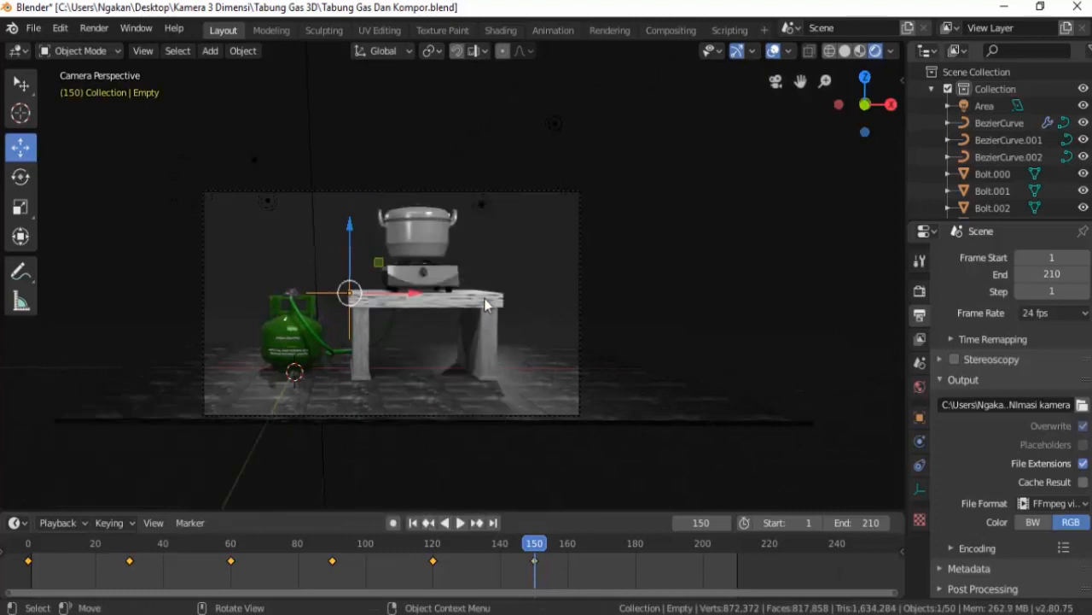
- Set the animation's end frame to 160 and play the full camera orbit as a preview
{"action": "left_click", "coordinate": [874, 523]}
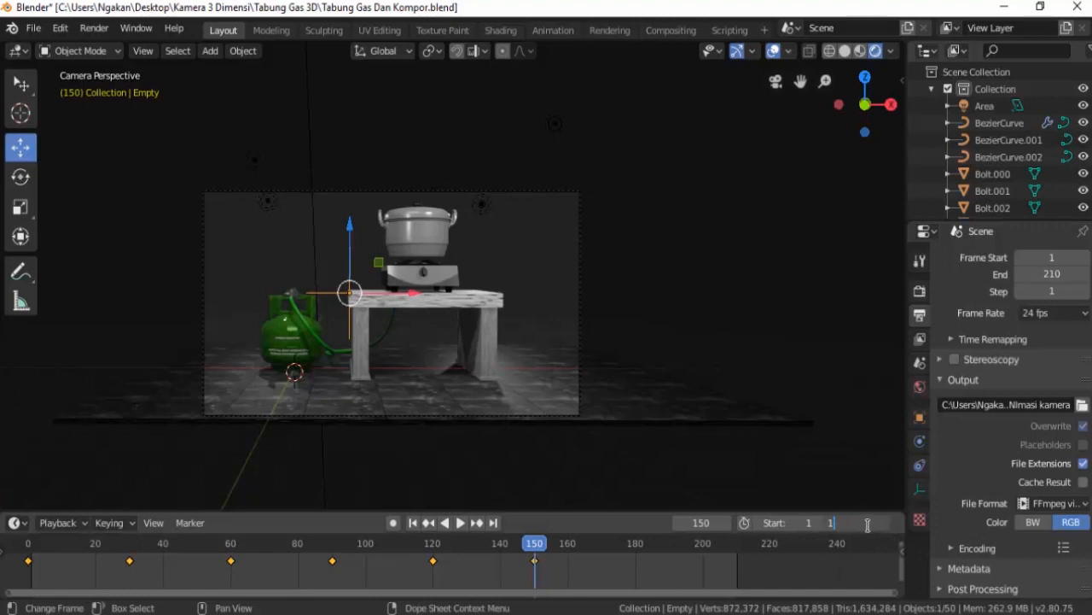
{"action": "key", "text": "Return"}
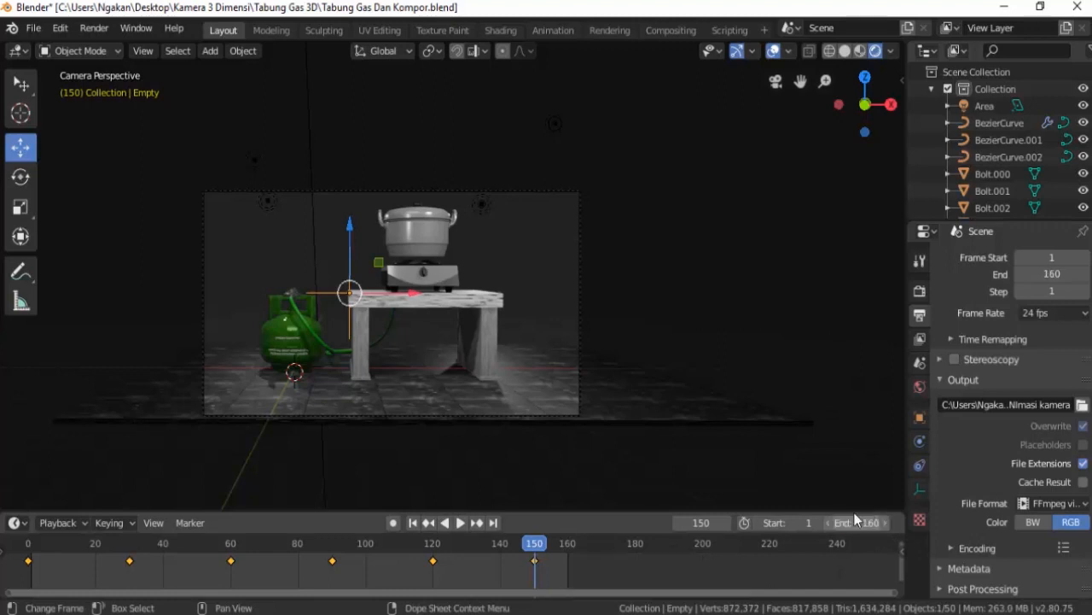
{"action": "left_click", "coordinate": [462, 524]}
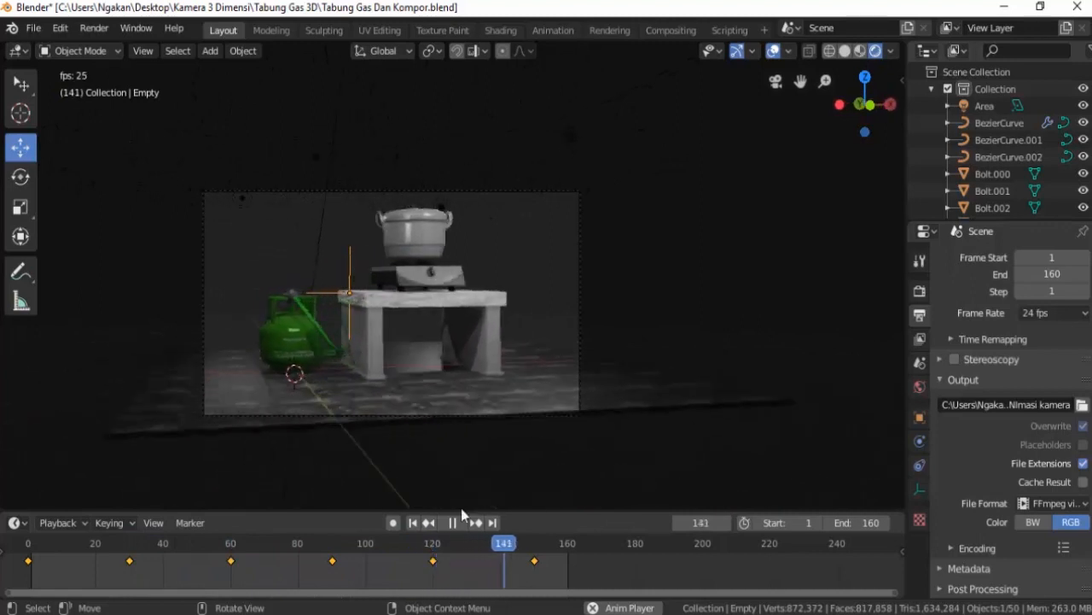
{"action": "key", "text": "Escape"}
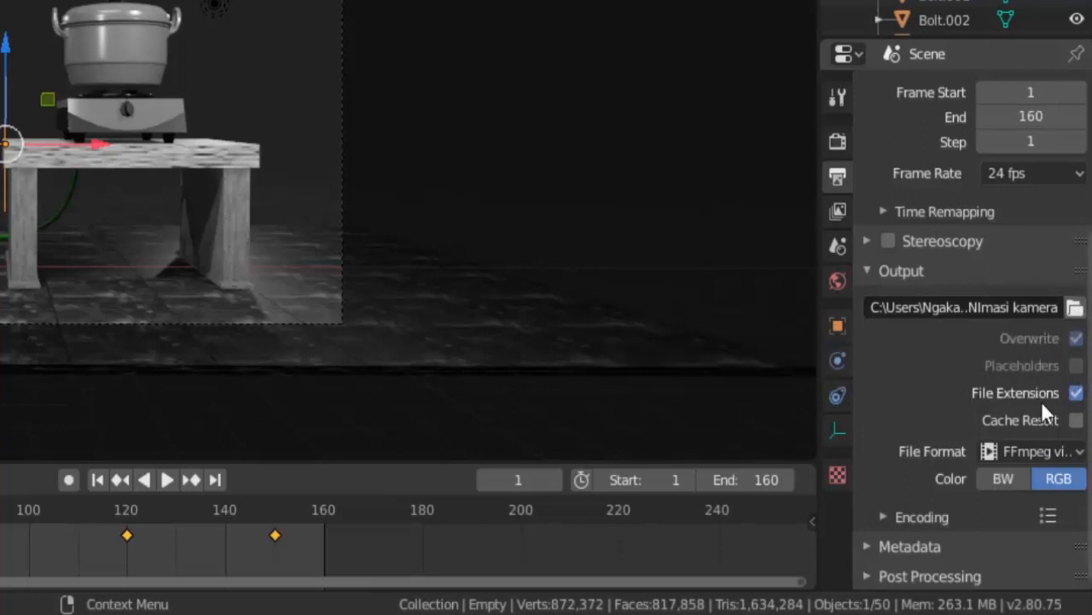
- Review the FFmpeg video output format and the render commands, and preview the camera animation
{"action": "left_click", "coordinate": [1055, 452]}
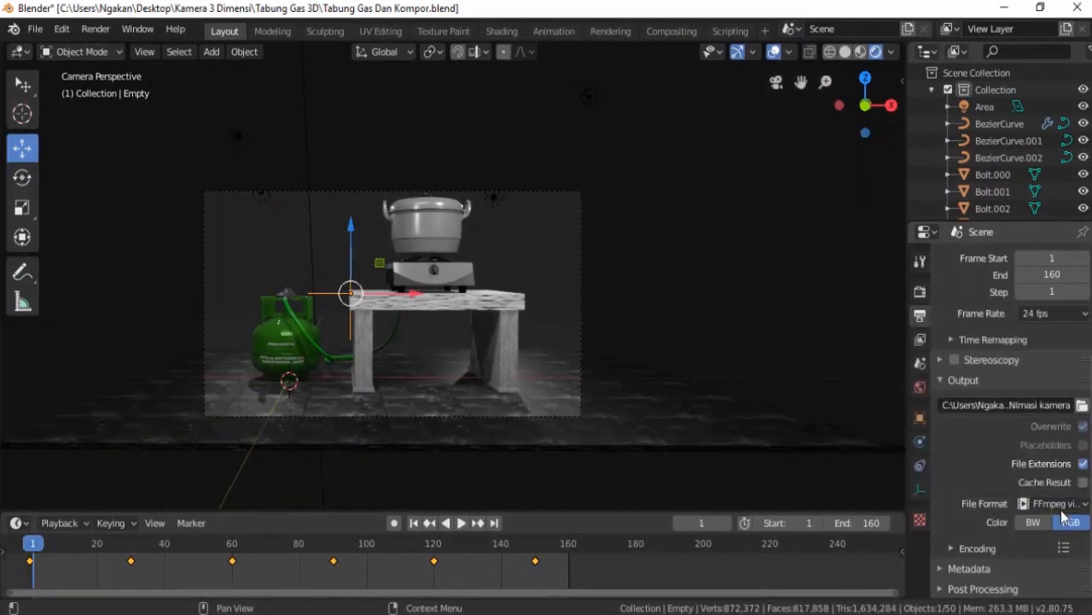
{"action": "left_click", "coordinate": [95, 29]}
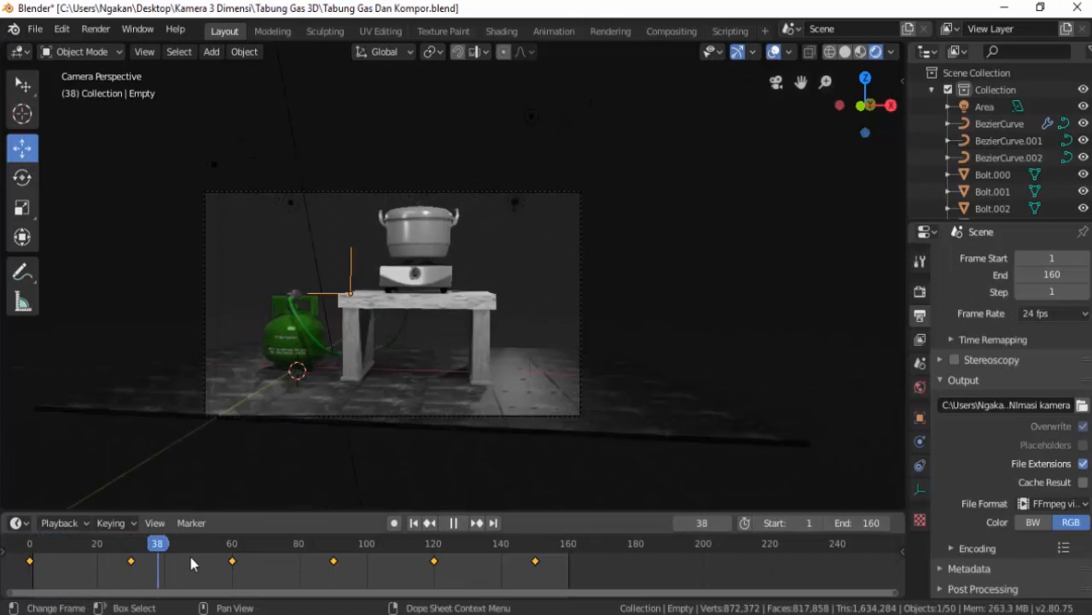
{"action": "key", "text": "space"}
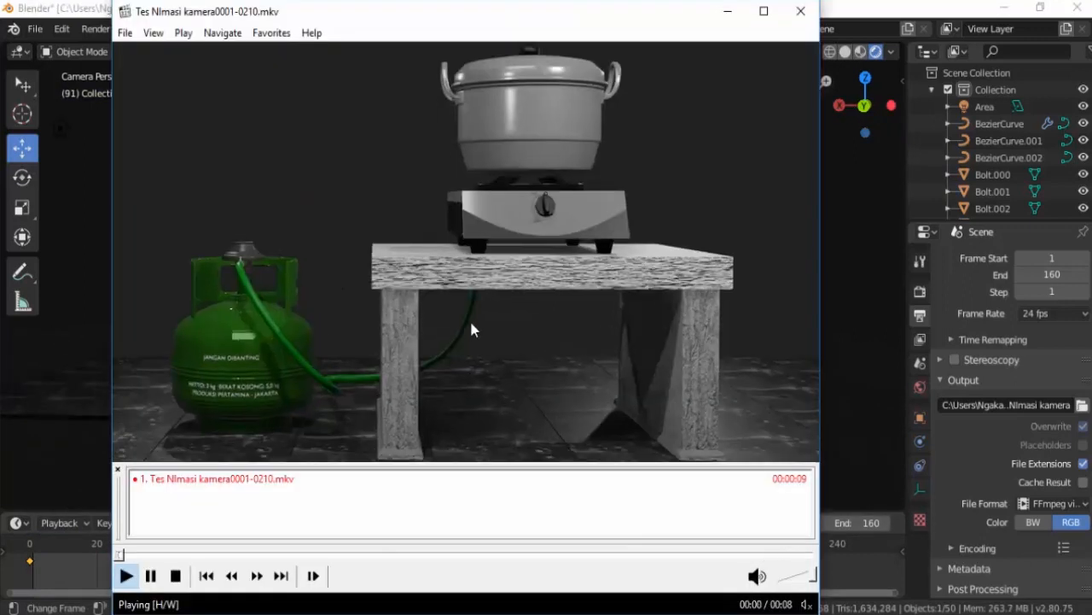